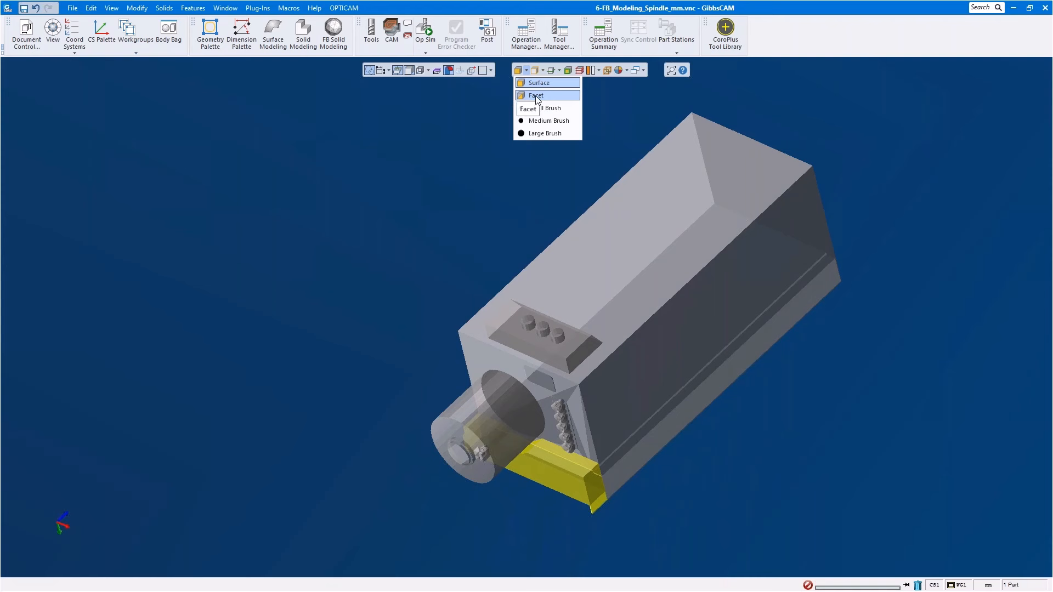
# Step: Turn on face selection at facet level and select a single facet on the spindle nose's front face
pyautogui.scroll(3, 489, 412)
pyautogui.moveTo(488, 410); pyautogui.dragTo(484, 344, button='middle')
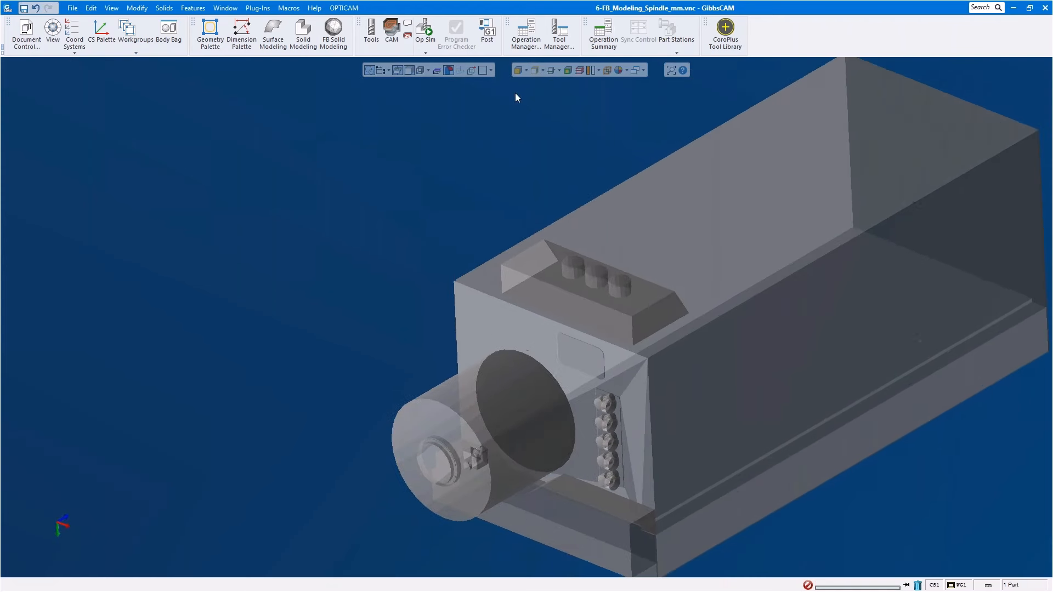
pyautogui.click(518, 71)
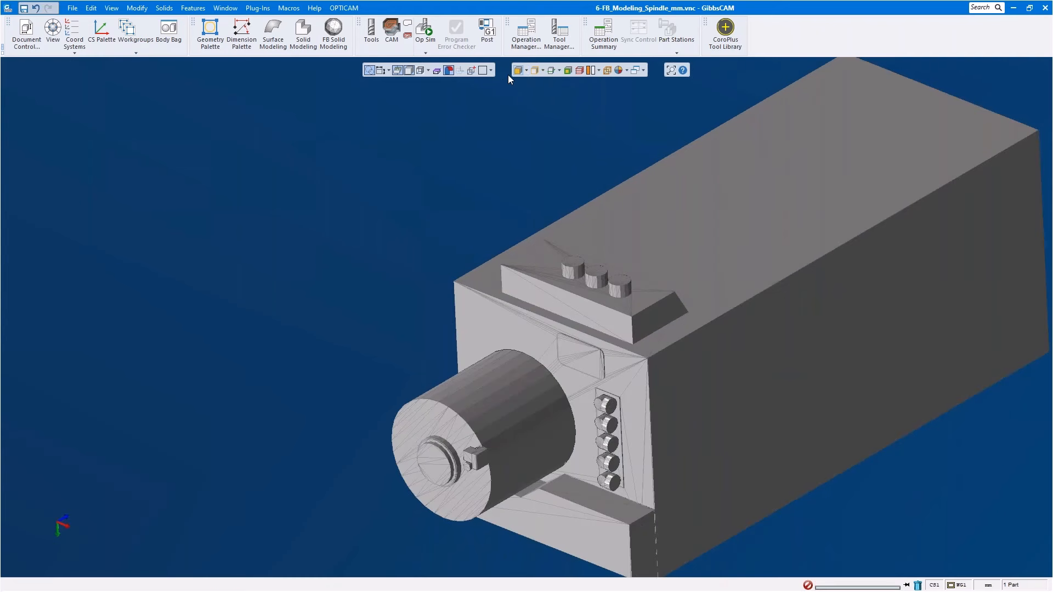
pyautogui.scroll(3, 477, 403)
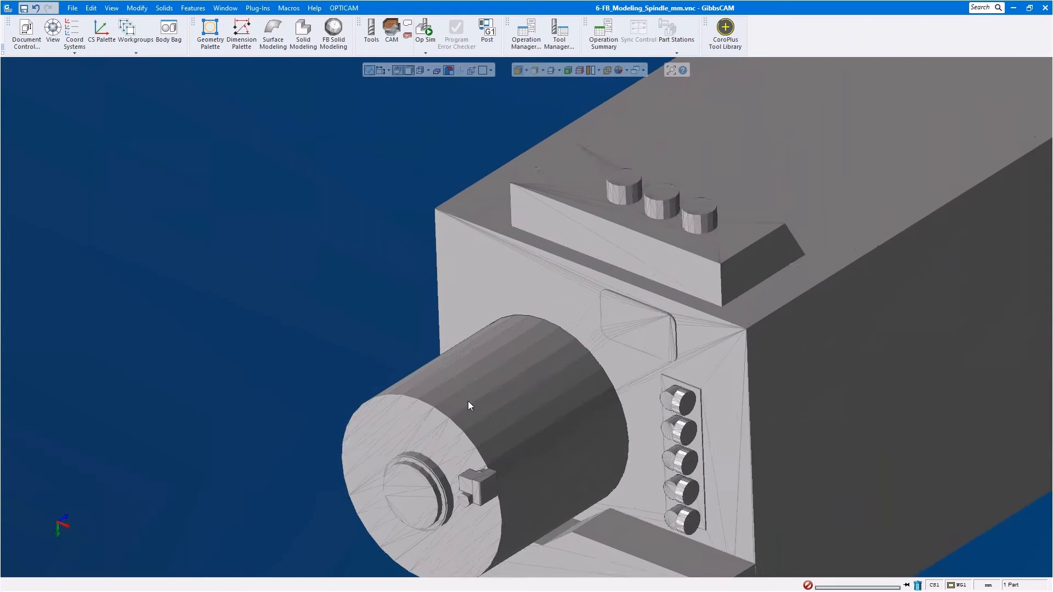
pyautogui.scroll(5, 468, 401)
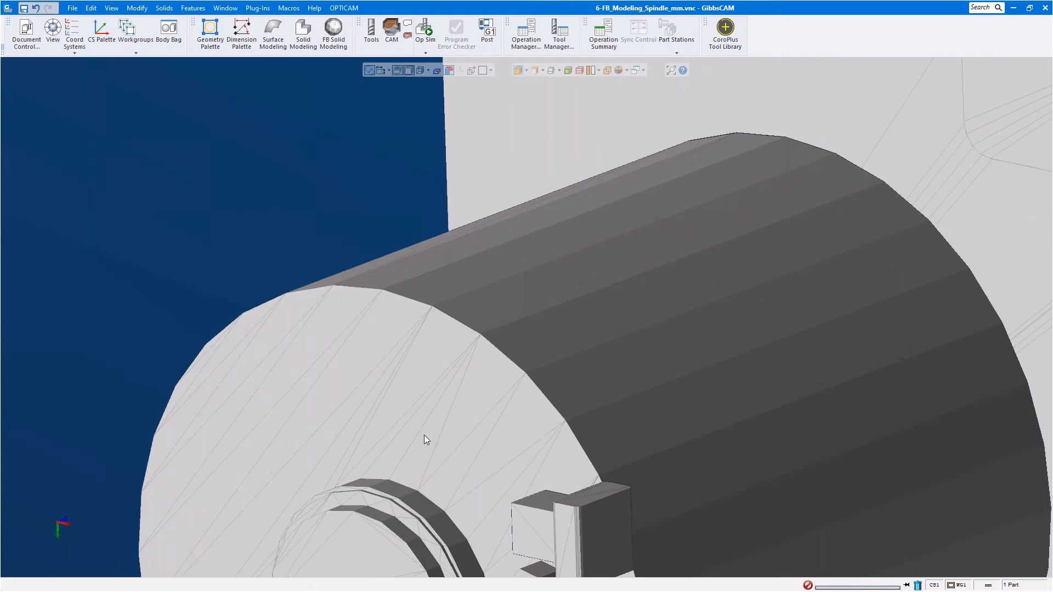
pyautogui.click(421, 429)
pyautogui.click(417, 423)
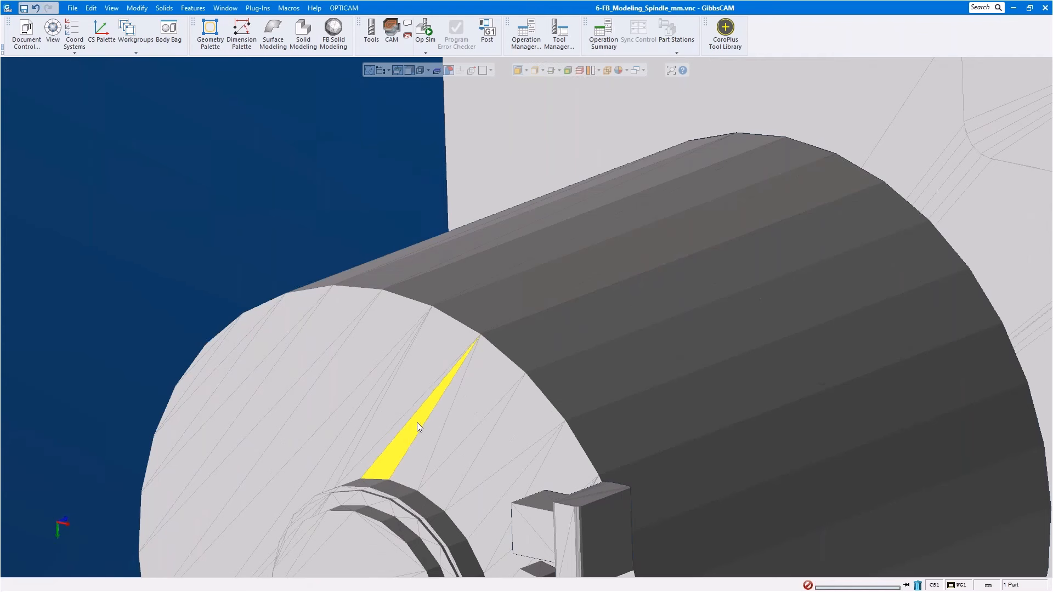
# Step: Switch face selection to the Surface level, select the spindle nose as one surface, and clear the selection
pyautogui.click(526, 72)
pyautogui.click(534, 82)
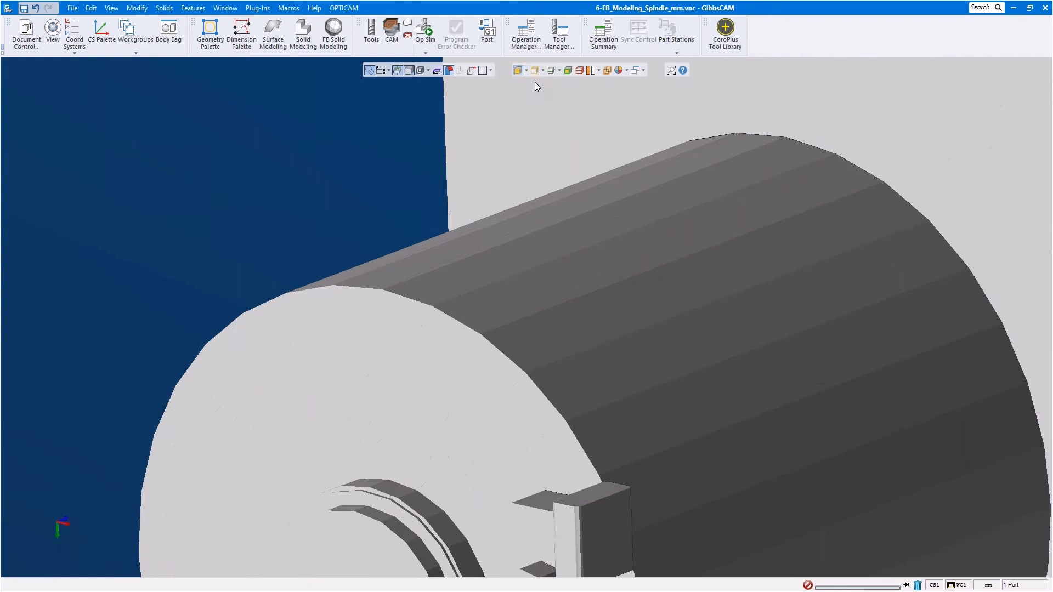
pyautogui.click(397, 367)
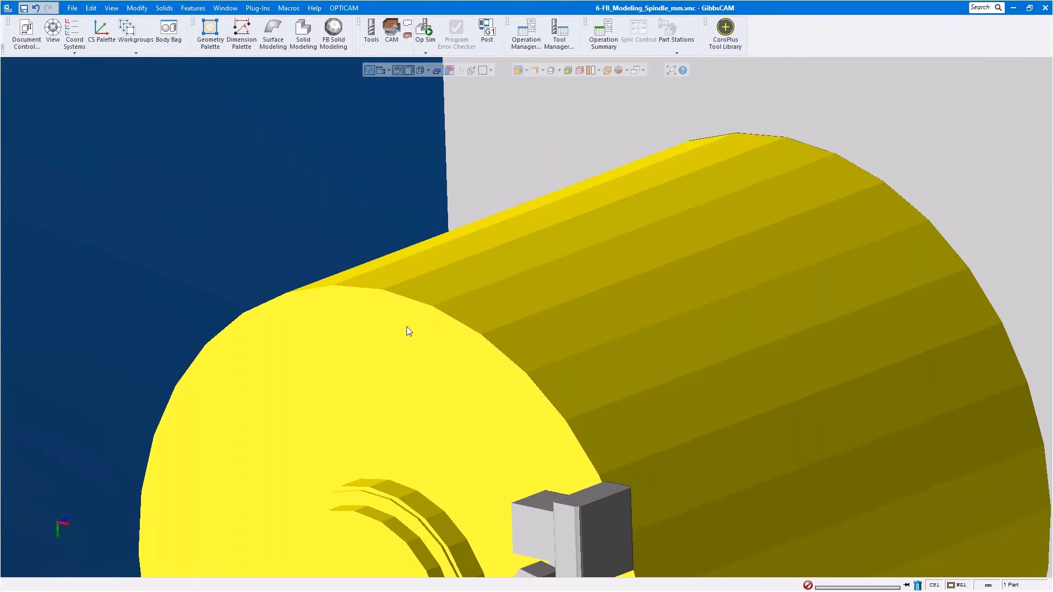
pyautogui.scroll(-3, 429, 276)
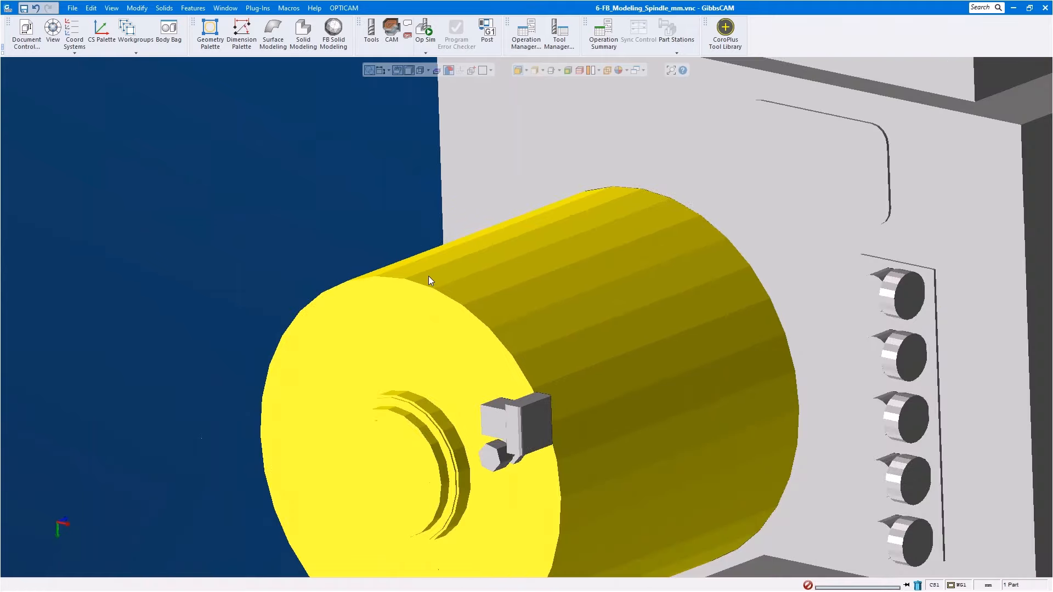
pyautogui.moveTo(430, 280); pyautogui.dragTo(313, 199, button='middle')
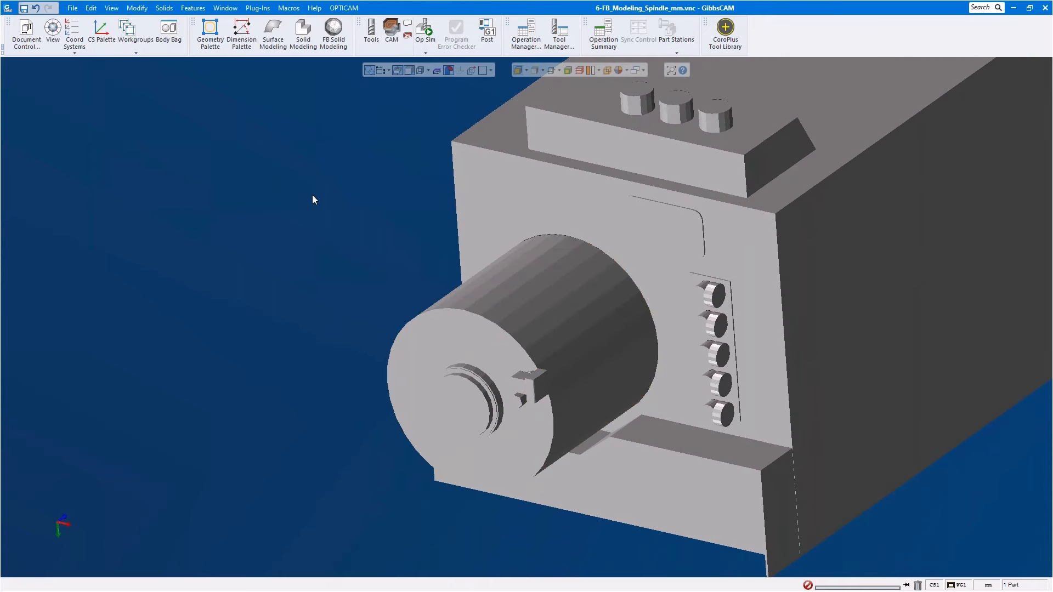
# Step: Open the FB Solid Modeling and Solid Modeling palettes together with the Body Bag
pyautogui.click(332, 48)
pyautogui.click(314, 47)
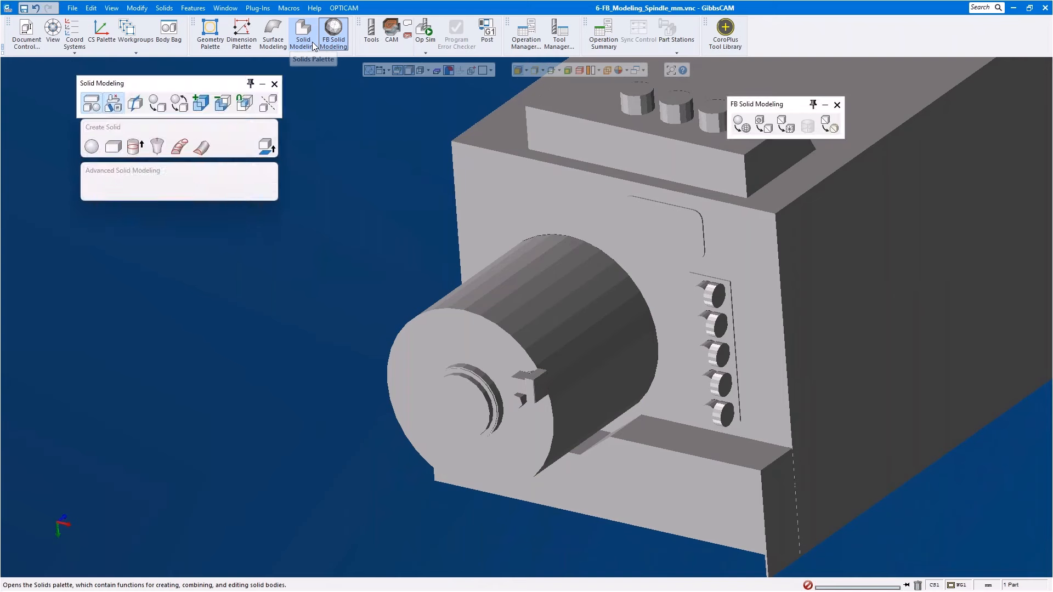
pyautogui.click(175, 37)
# Step: Un-bag the 10mm Cylinders for Holes body so it sits in the block below the spindle nose, and clear the selection
pyautogui.moveTo(380, 462); pyautogui.dragTo(369, 317, button='middle')
pyautogui.click(369, 316)
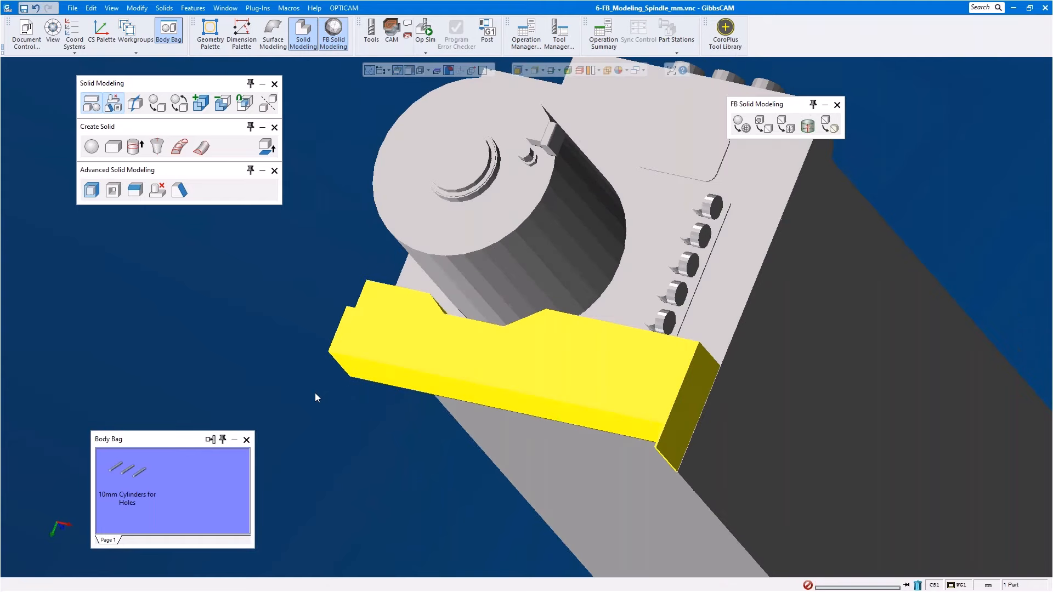
pyautogui.rightClick(135, 469)
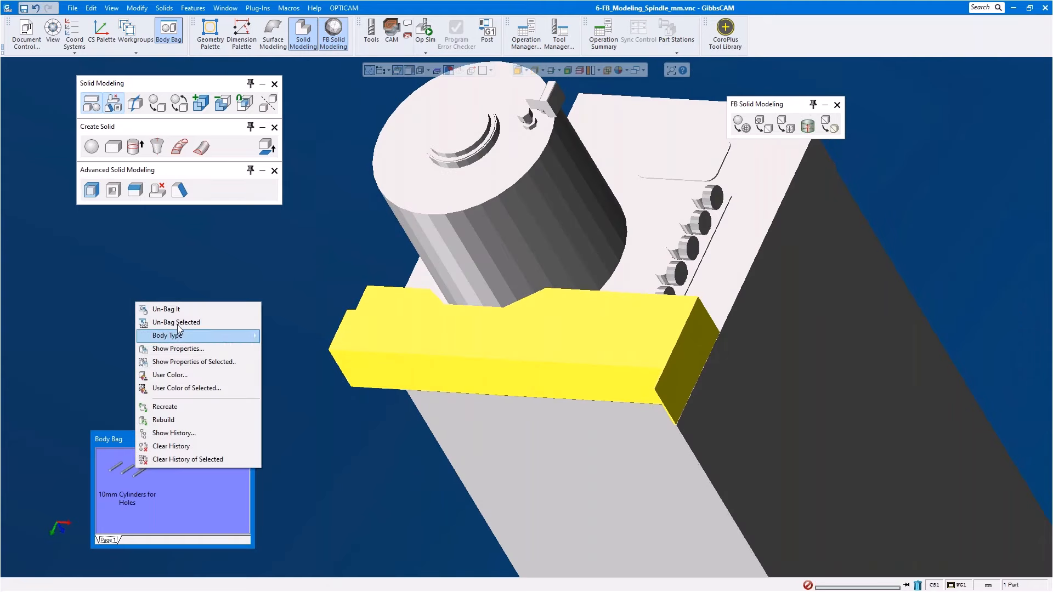
pyautogui.click(166, 309)
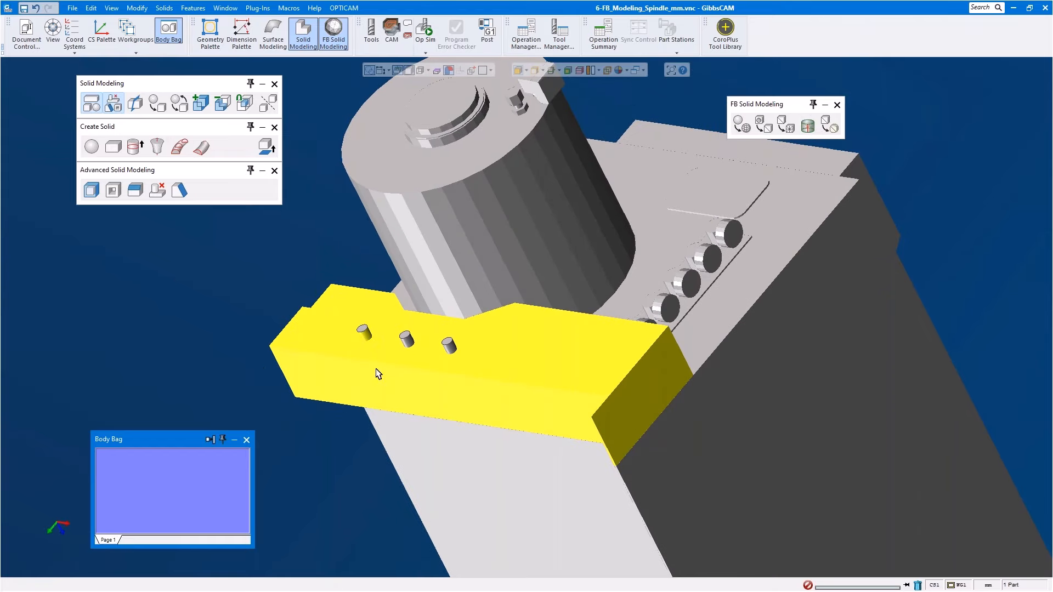
pyautogui.click(288, 210)
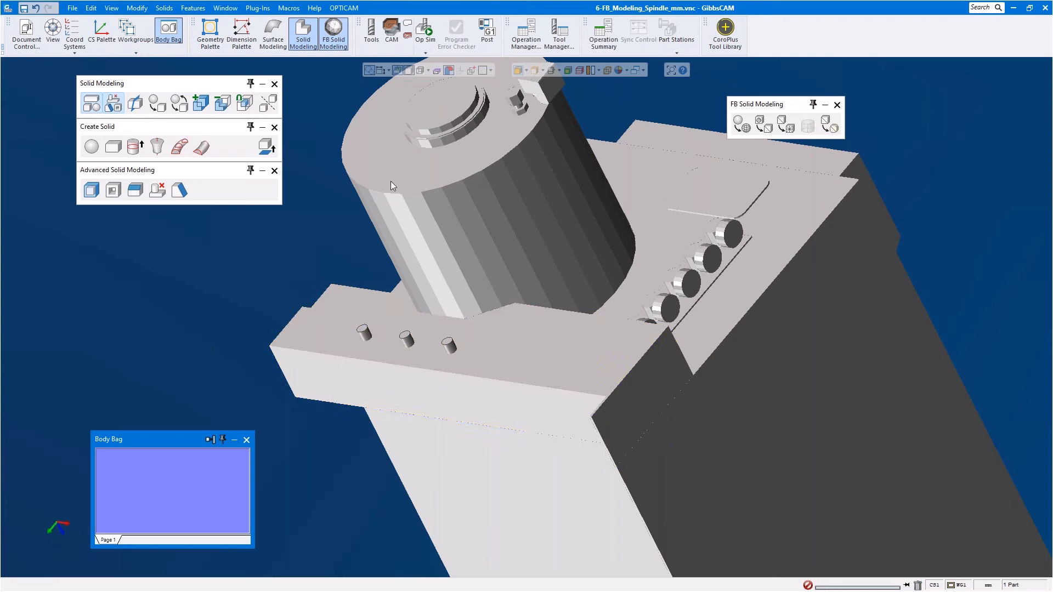
# Step: Turn off face selection and subtract the three 10 mm cylinders from the block below the spindle nose
pyautogui.click(519, 73)
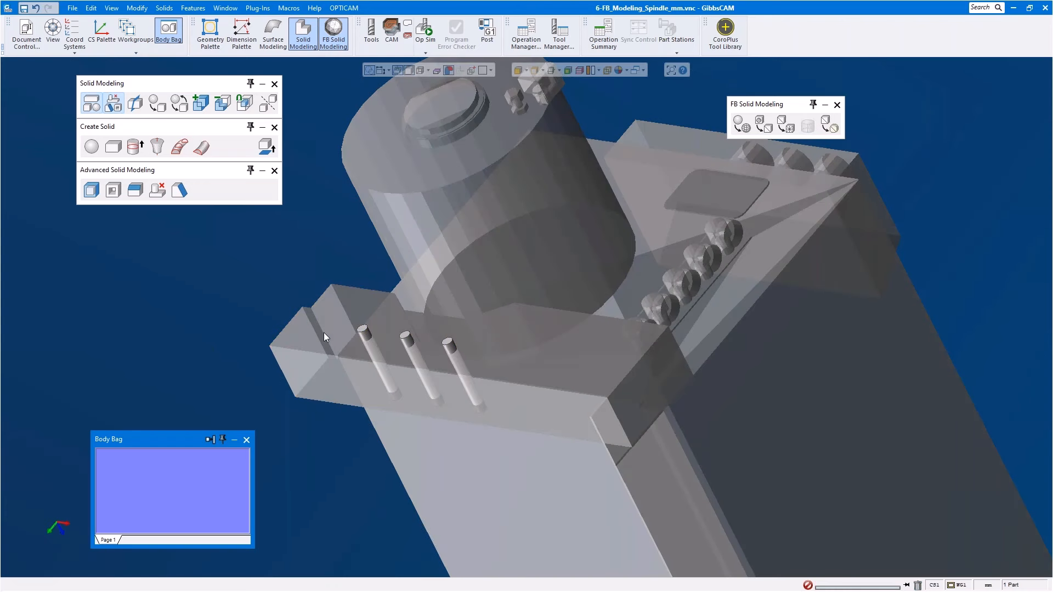
pyautogui.click(387, 348)
pyautogui.click(363, 336)
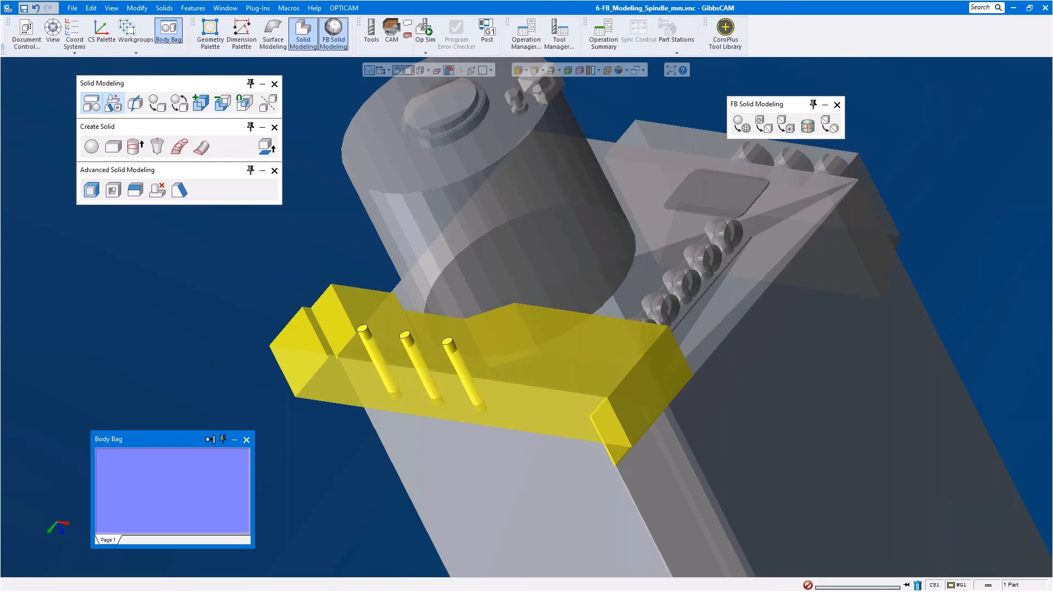
pyautogui.click(223, 103)
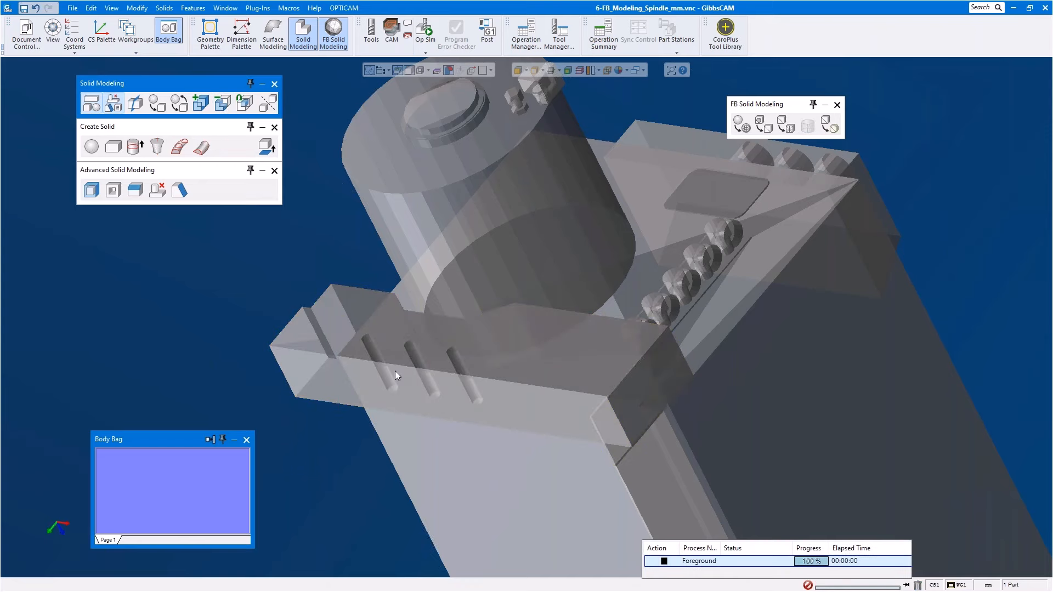
# Step: Tessellate the drilled block to a facet body, running feature recognition with the type set to Features
pyautogui.scroll(2, 393, 370)
pyautogui.scroll(5, 374, 349)
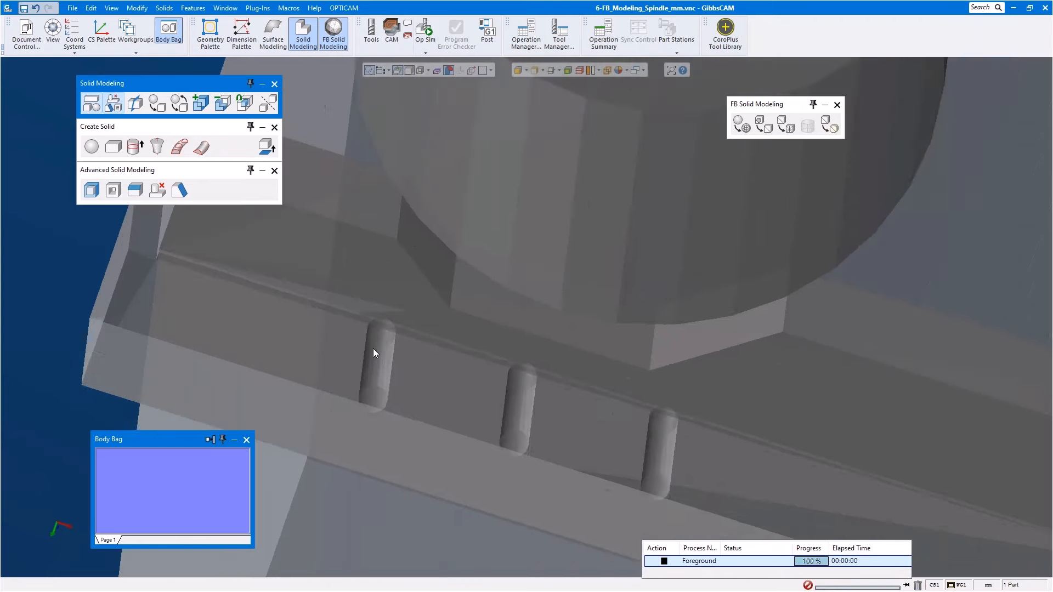
pyautogui.scroll(1, 372, 348)
pyautogui.moveTo(373, 347); pyautogui.dragTo(371, 335, button='middle')
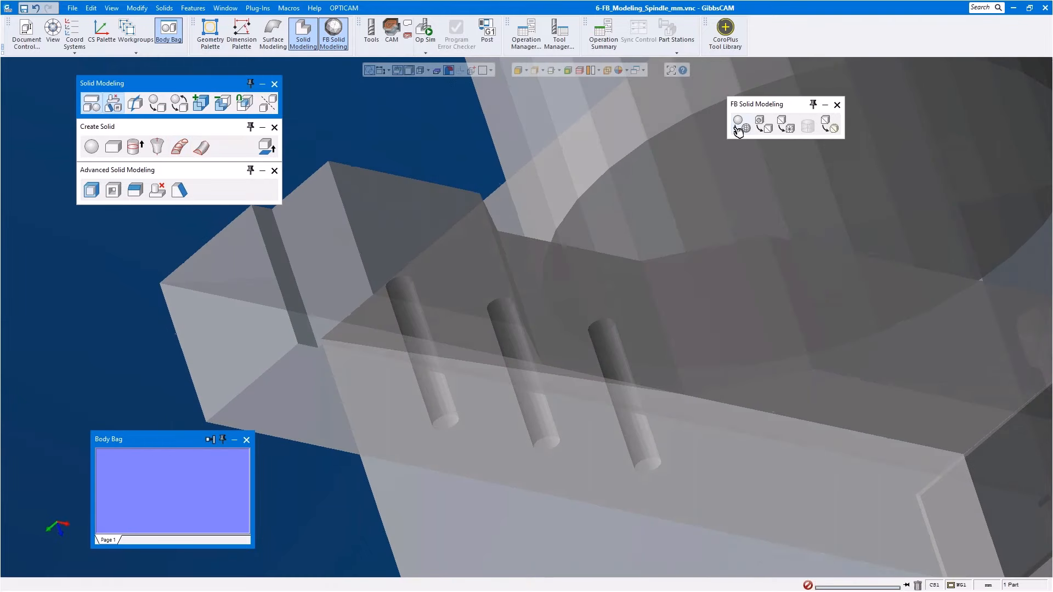
pyautogui.click(737, 126)
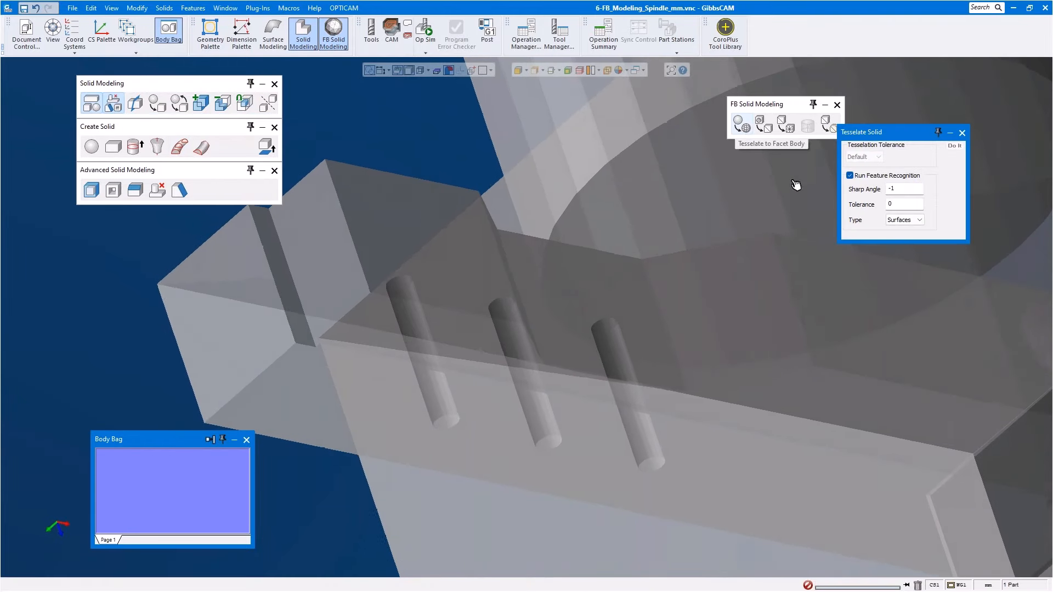
pyautogui.click(905, 219)
pyautogui.click(900, 235)
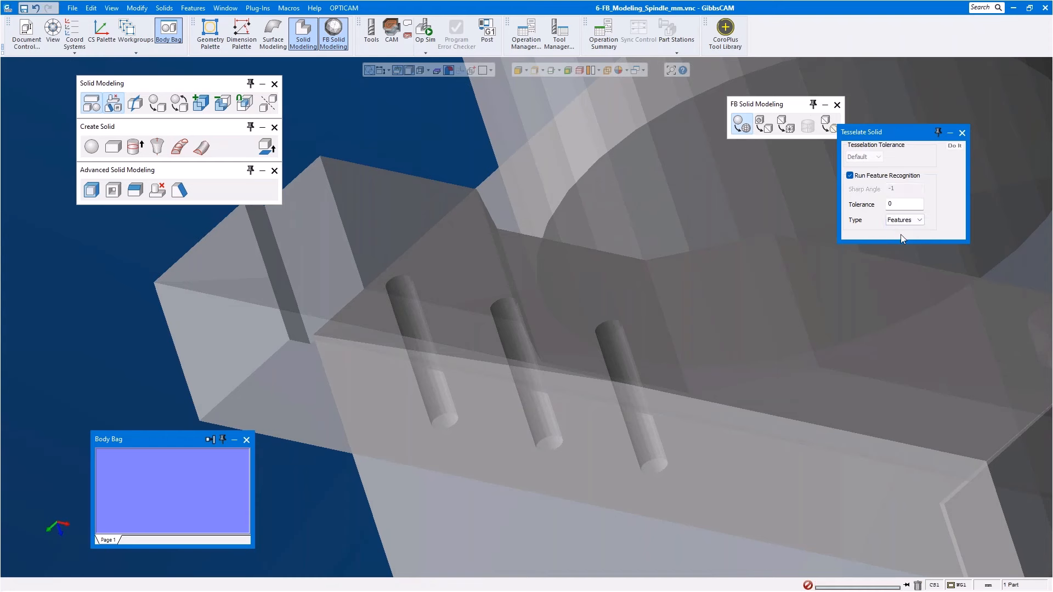
pyautogui.click(872, 313)
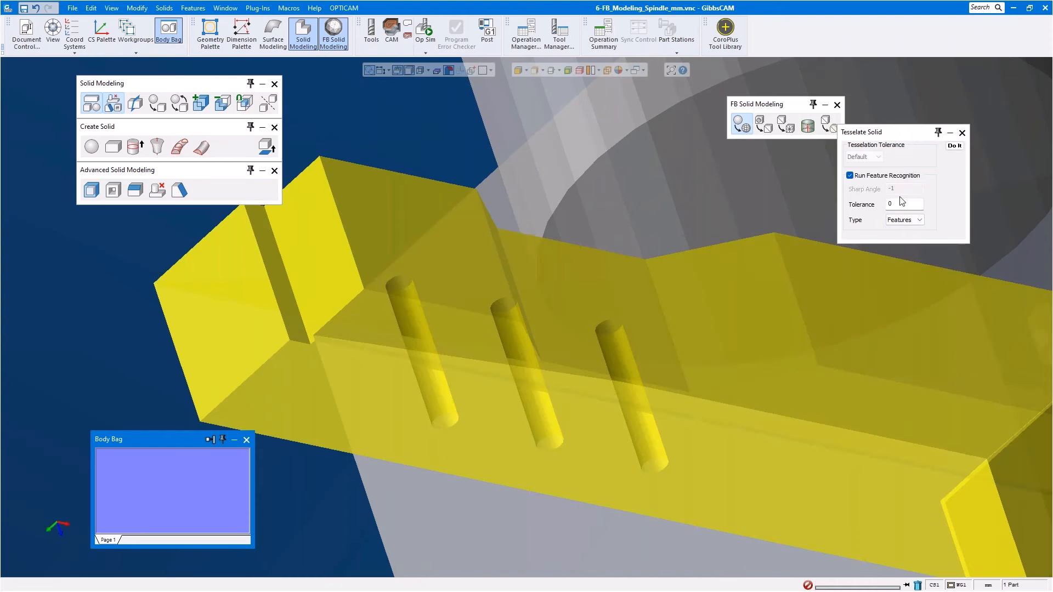
pyautogui.click(954, 146)
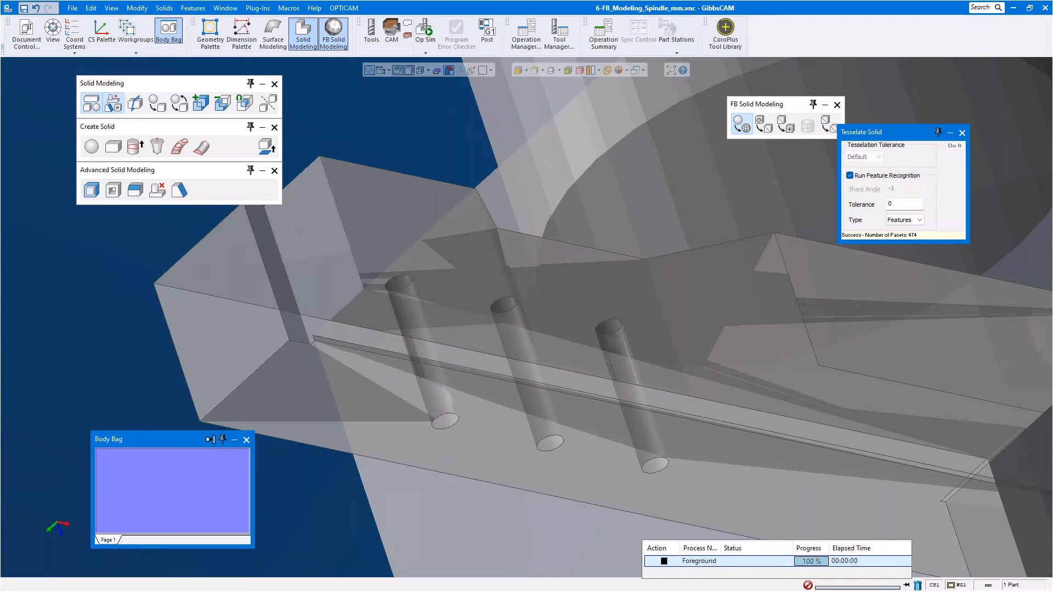
# Step: Turn on face selection and select the walls of the first and middle holes in the block, one after the other
pyautogui.moveTo(505, 297); pyautogui.dragTo(492, 296, button='middle')
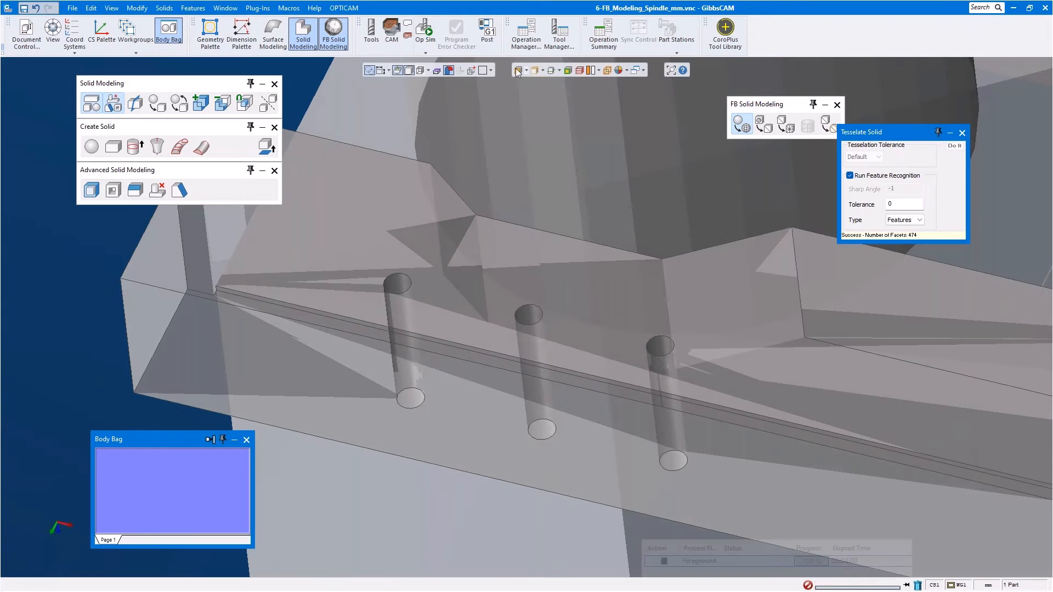
pyautogui.click(517, 71)
pyautogui.click(397, 284)
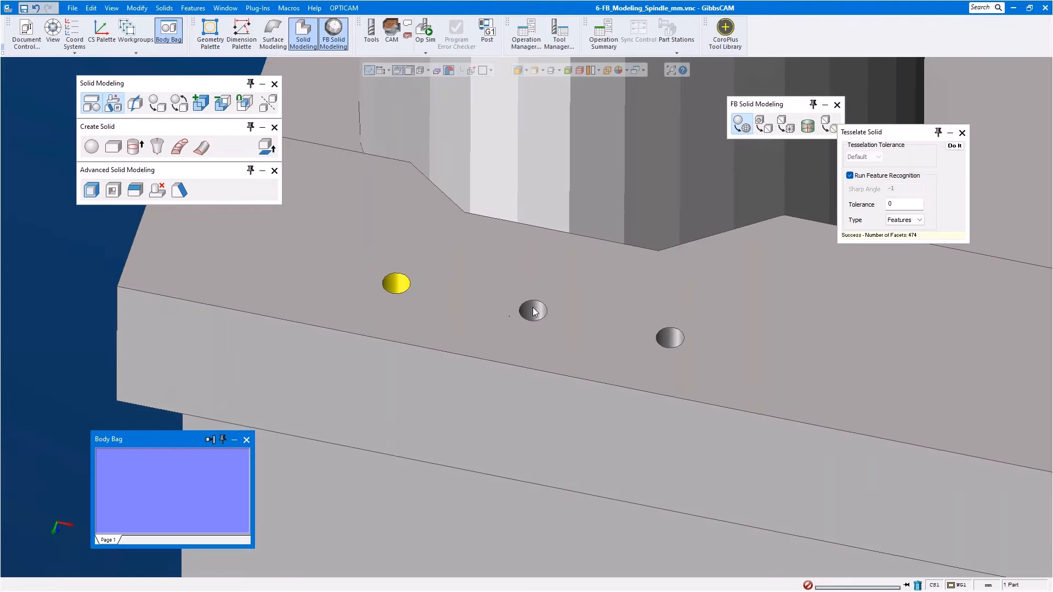
pyautogui.click(533, 310)
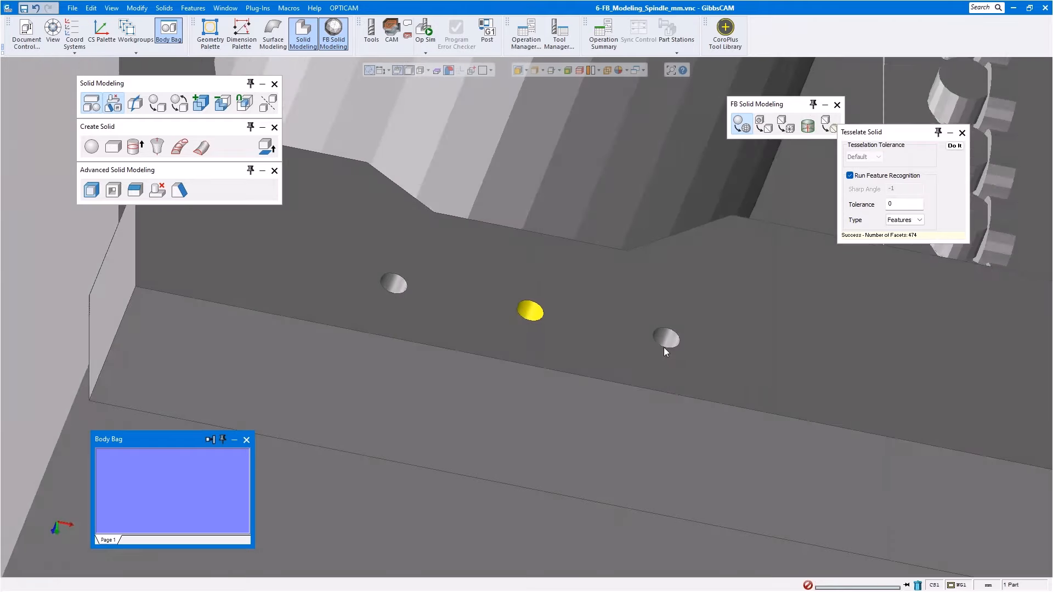
# Step: Offset the wall of the third hole, farthest from the block's notched end, by 0.5 mm, and close the Offset dialog
pyautogui.click(664, 338)
pyautogui.moveTo(659, 367); pyautogui.dragTo(657, 385, button='middle')
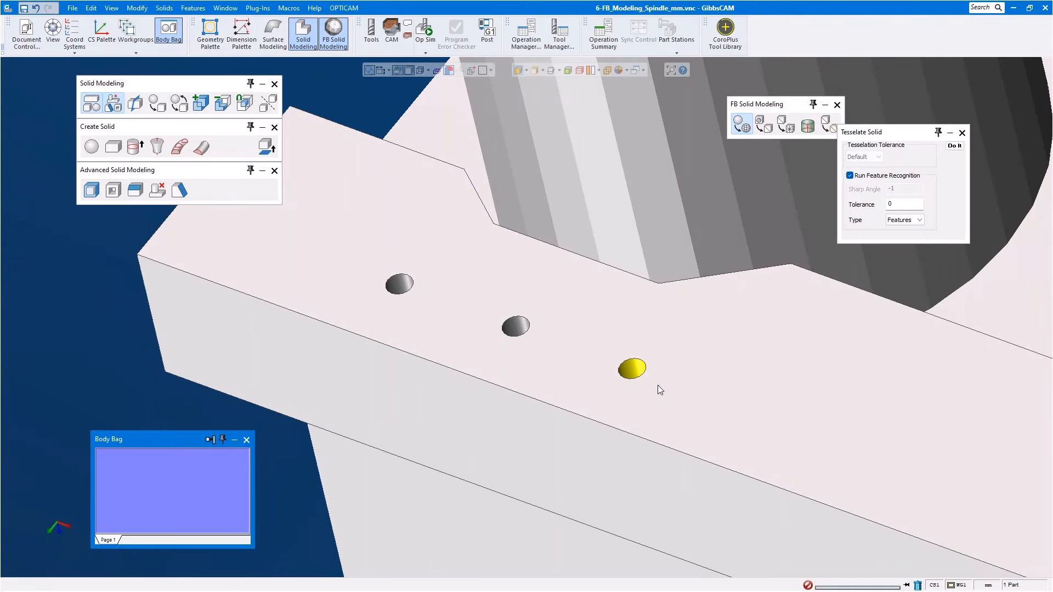
pyautogui.scroll(5, 621, 381)
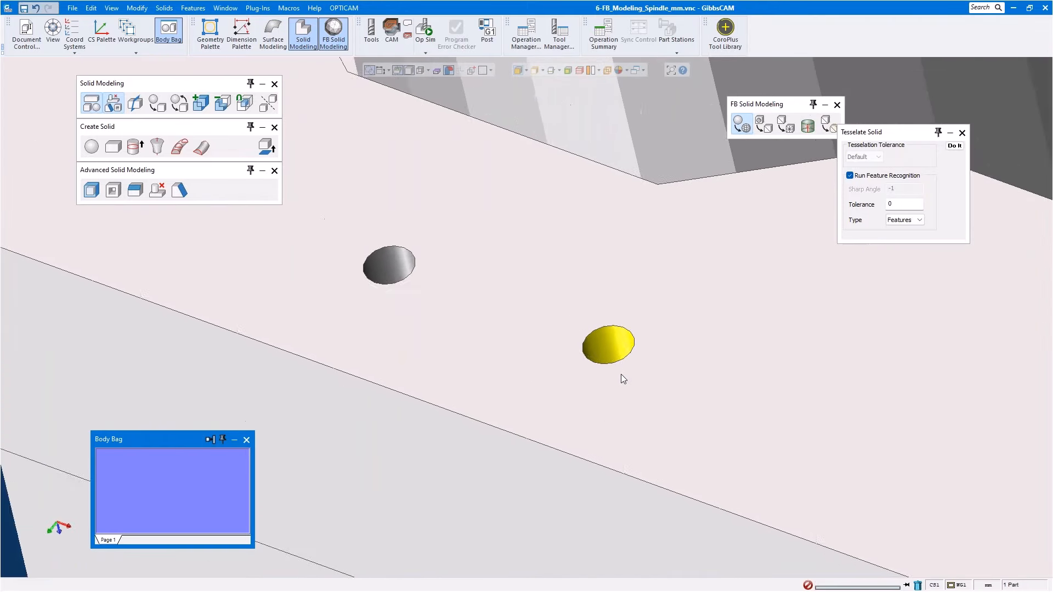
pyautogui.scroll(-4, 621, 374)
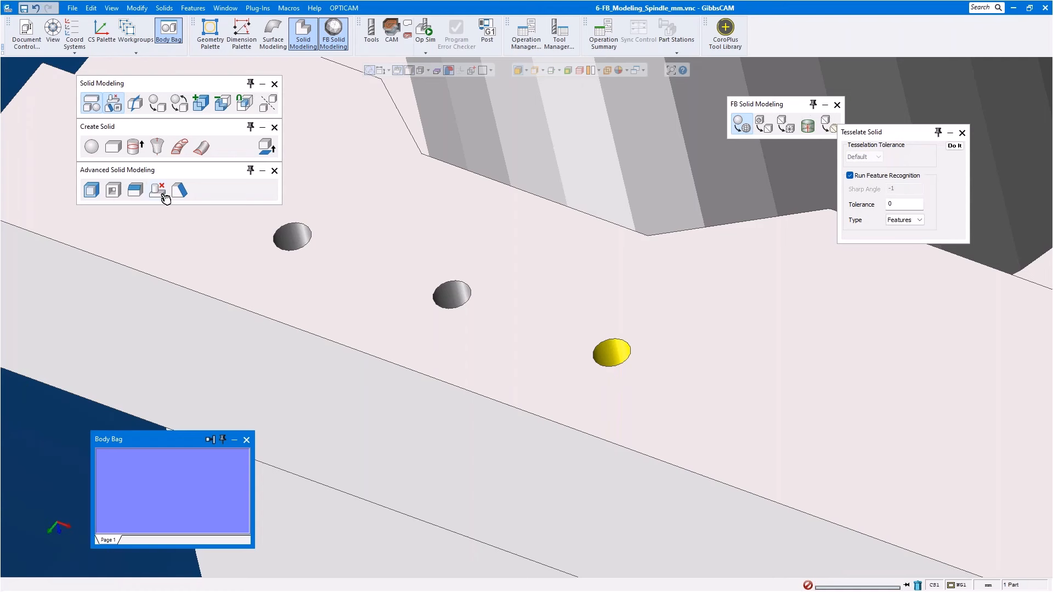
pyautogui.click(98, 197)
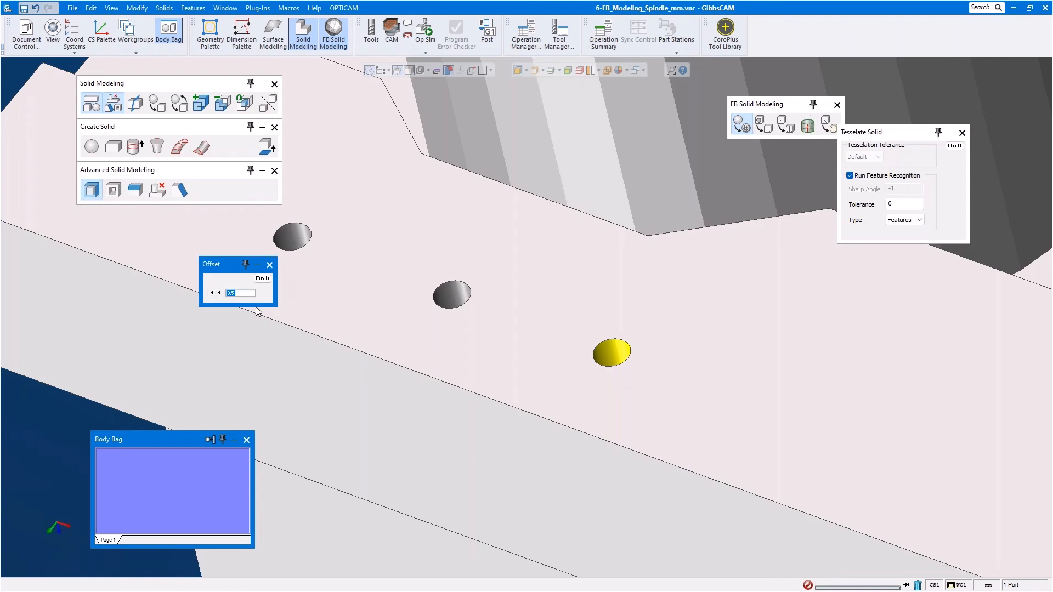
pyautogui.click(267, 279)
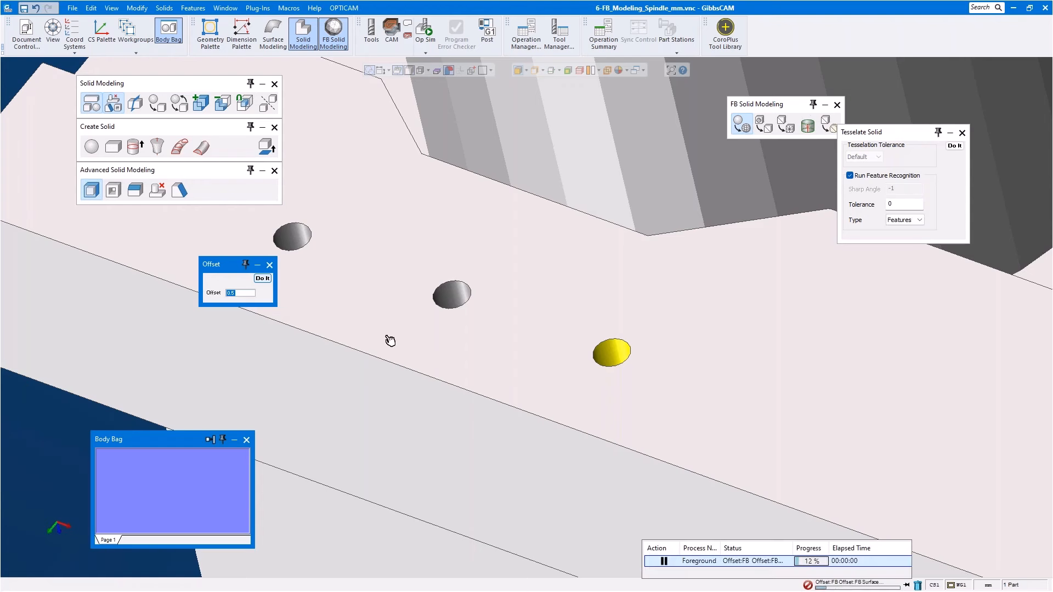
pyautogui.scroll(5, 583, 366)
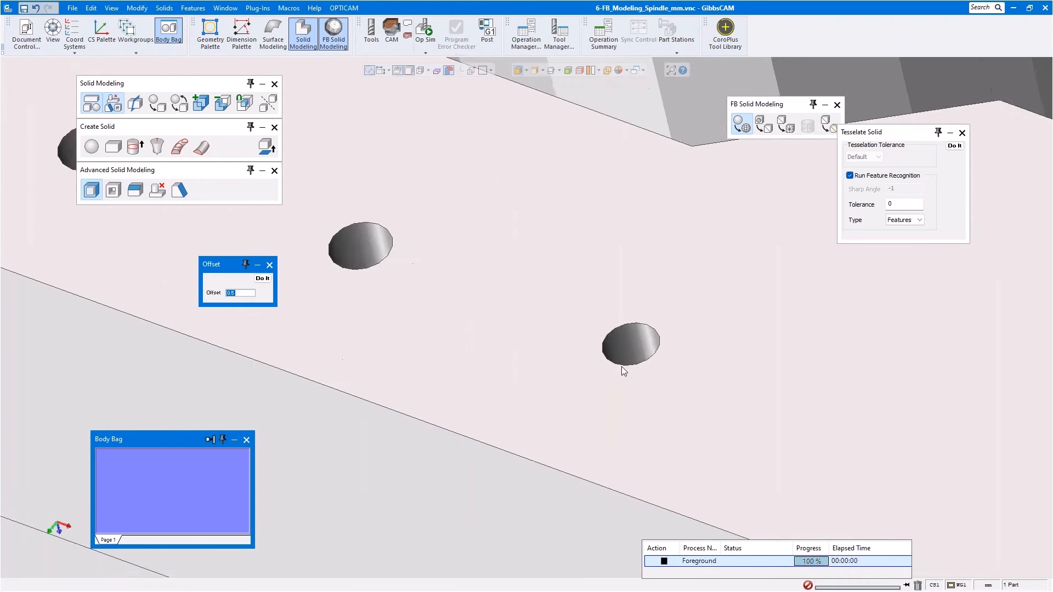
pyautogui.scroll(-8, 606, 348)
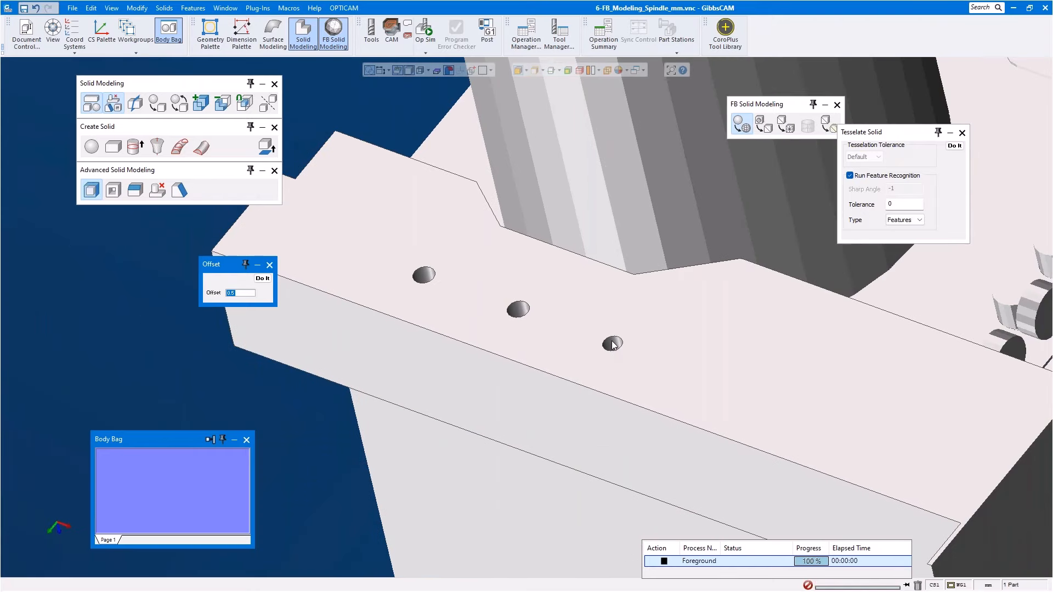
pyautogui.scroll(3, 614, 346)
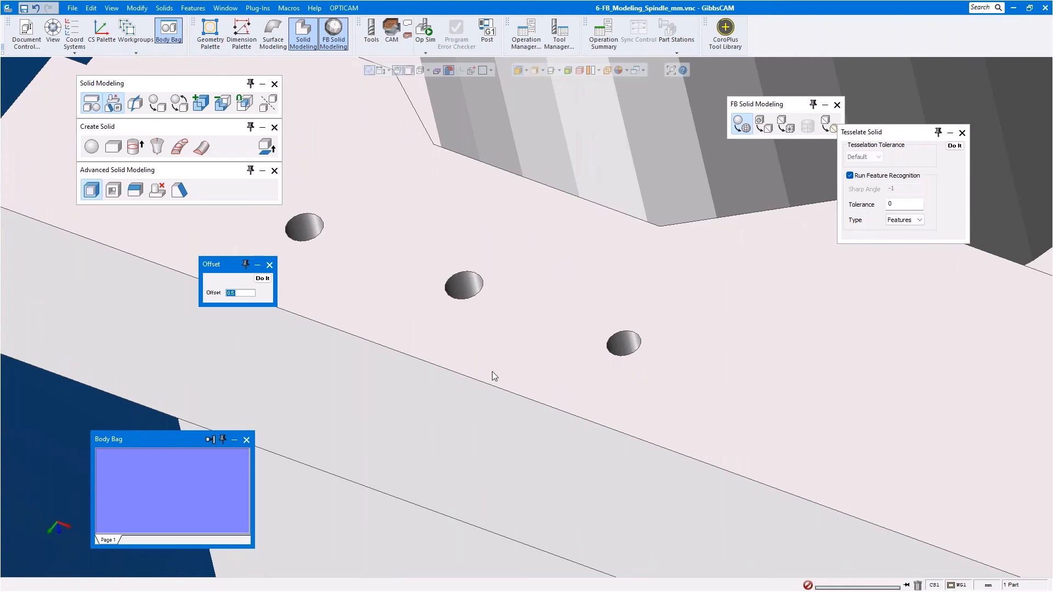
pyautogui.click(269, 265)
pyautogui.scroll(2, 420, 318)
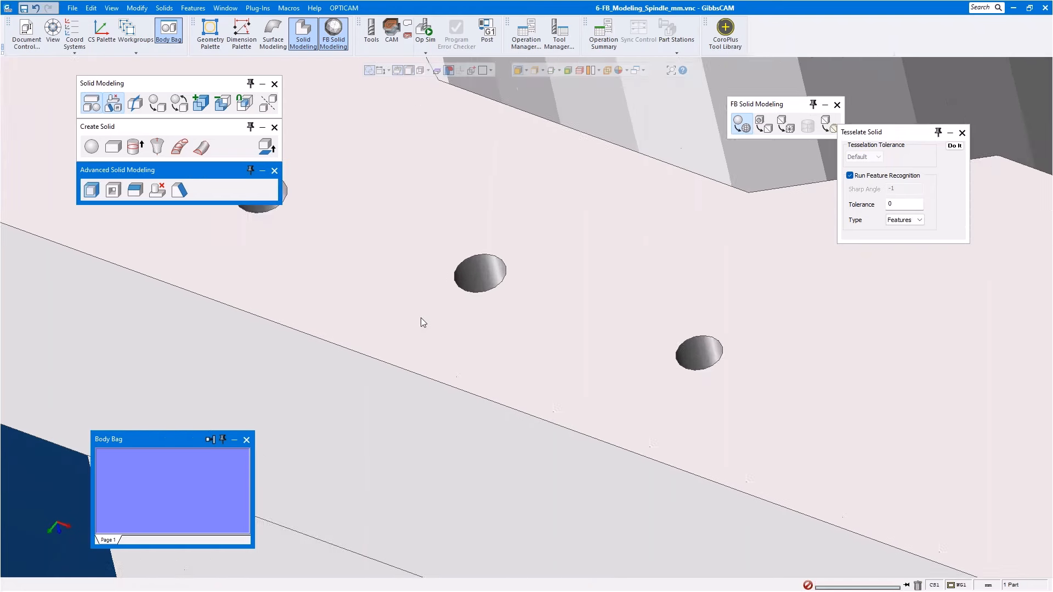
# Step: Select the walls of all three block holes and remove them with Unstitch Solid, using the Create Plug, Heal Only, Multiple Loops and Invert Selection options
pyautogui.scroll(-4, 453, 301)
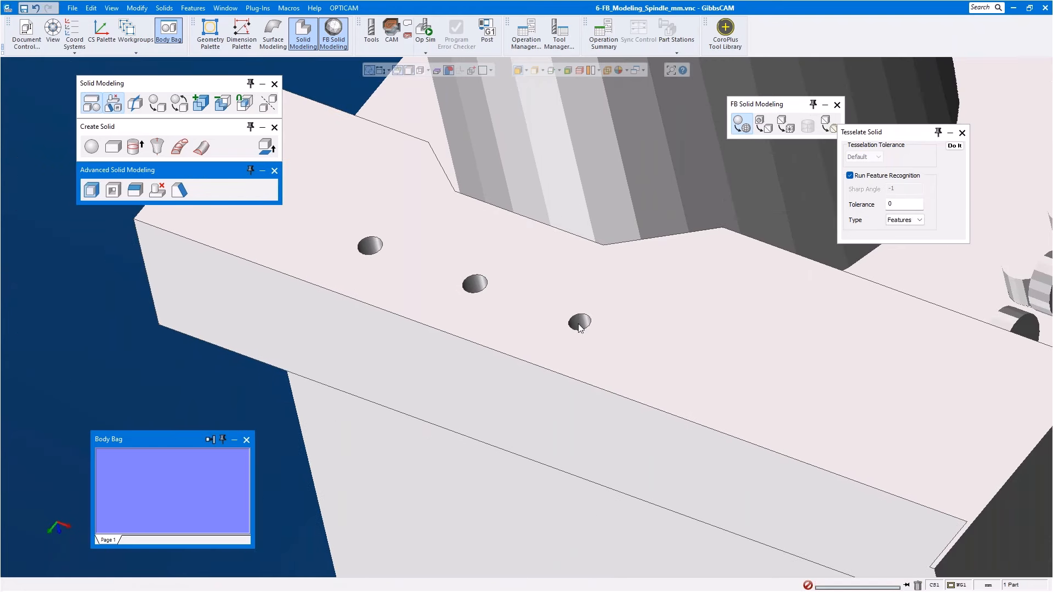
pyautogui.click(580, 328)
pyautogui.keyDown('shift'); pyautogui.click(473, 284); pyautogui.keyUp('shift')
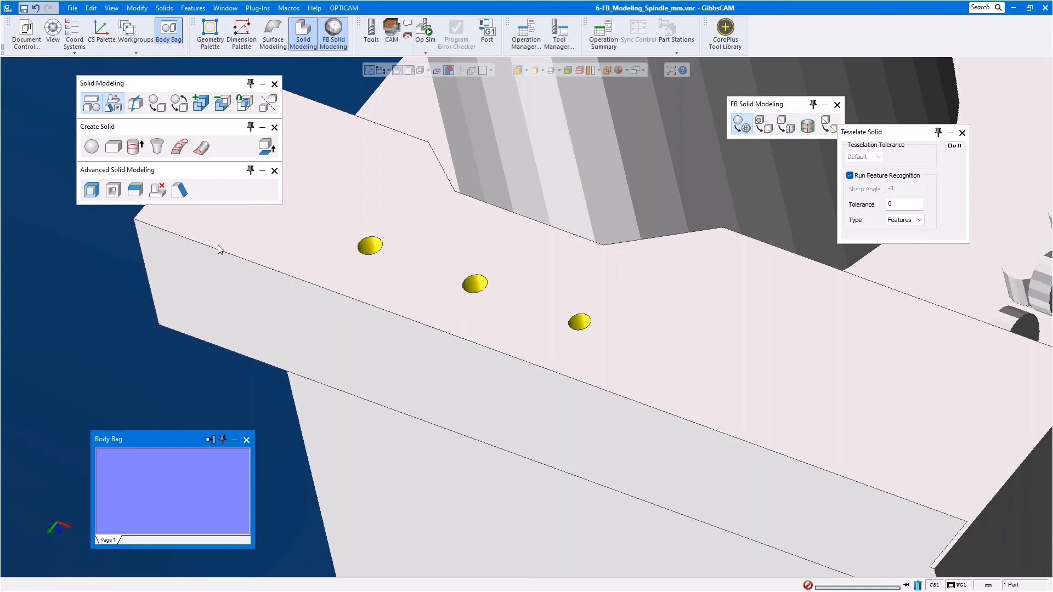
pyautogui.click(159, 190)
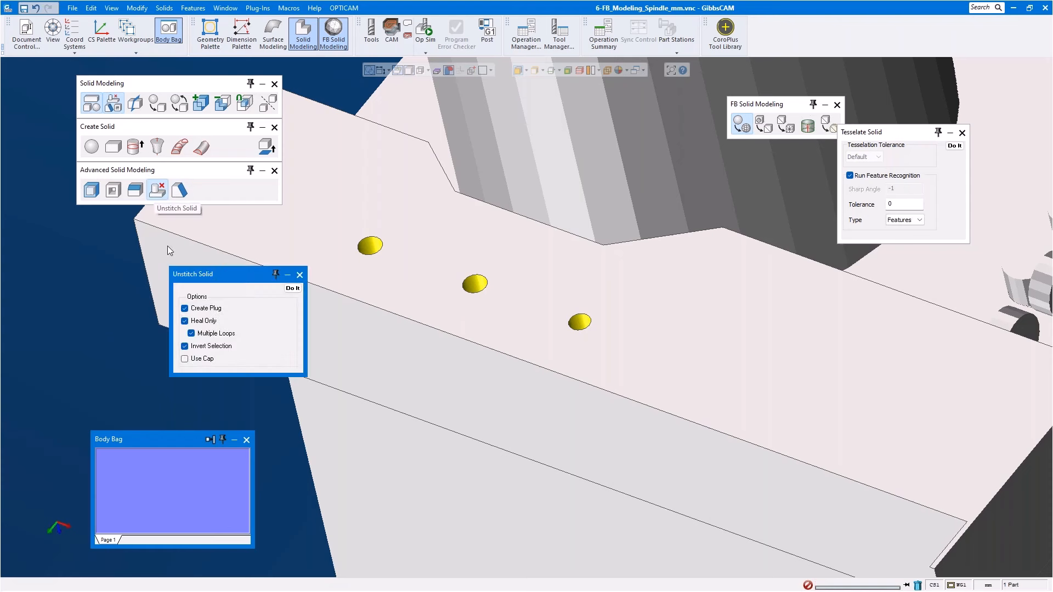
pyautogui.click(296, 288)
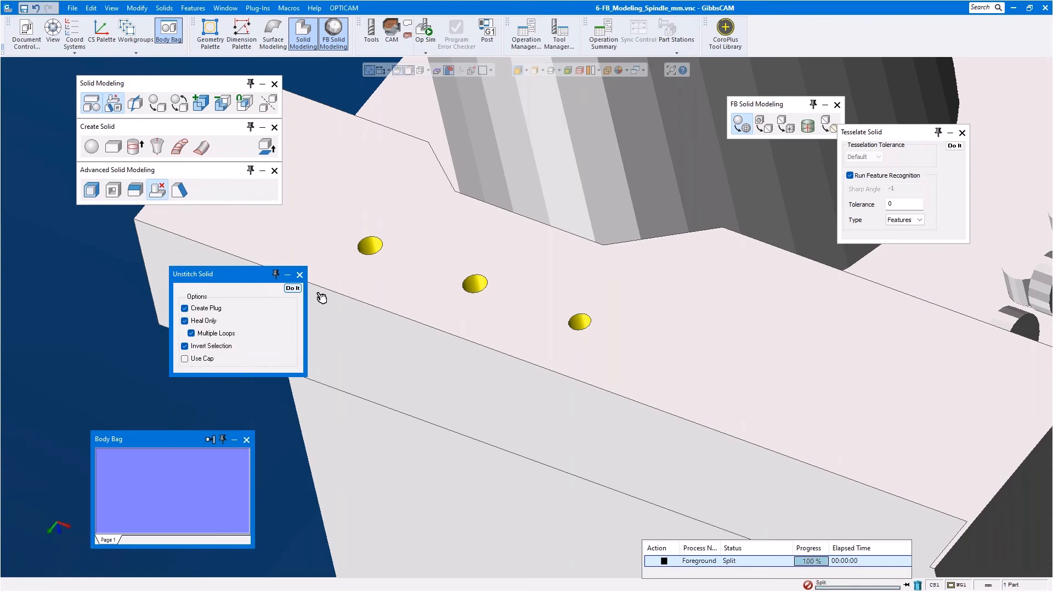
pyautogui.click(299, 274)
pyautogui.click(618, 265)
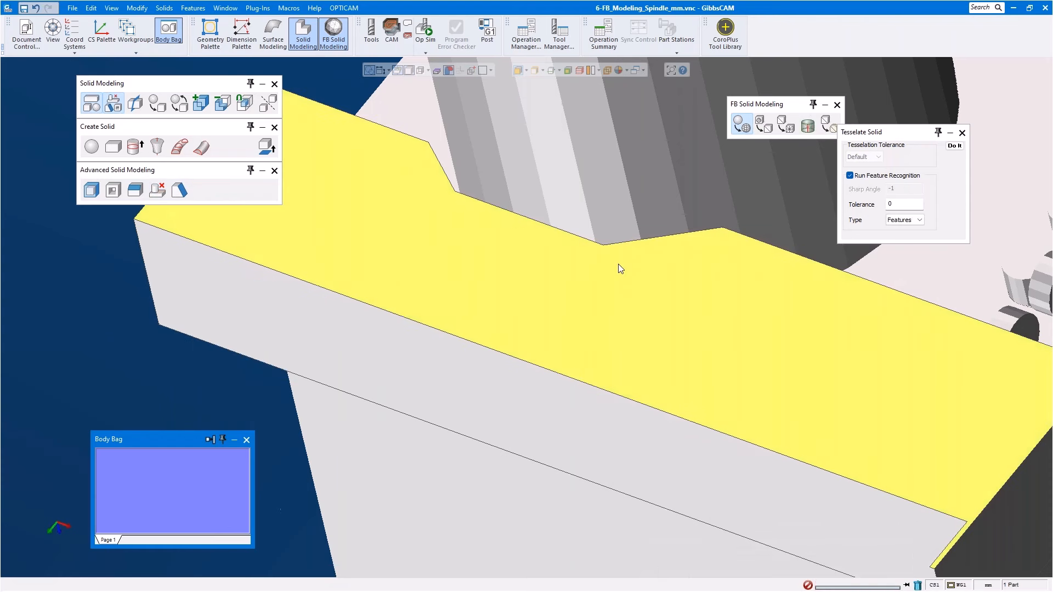
# Step: Tessellate the main spindle housing into a facet body, running feature recognition with the type set to Features
pyautogui.scroll(2, 583, 327)
pyautogui.scroll(-5, 583, 328)
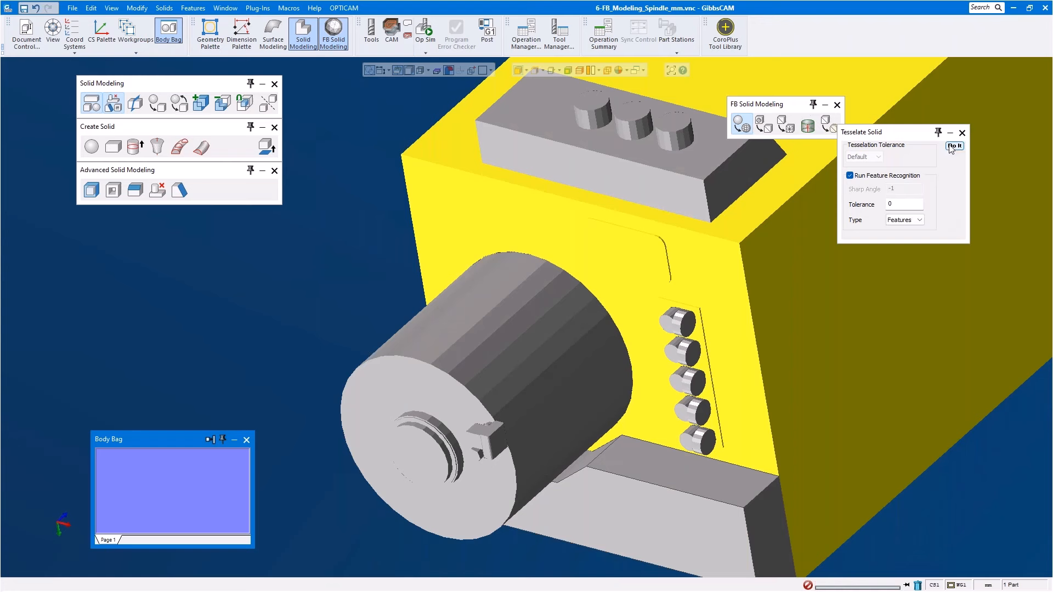
pyautogui.click(953, 146)
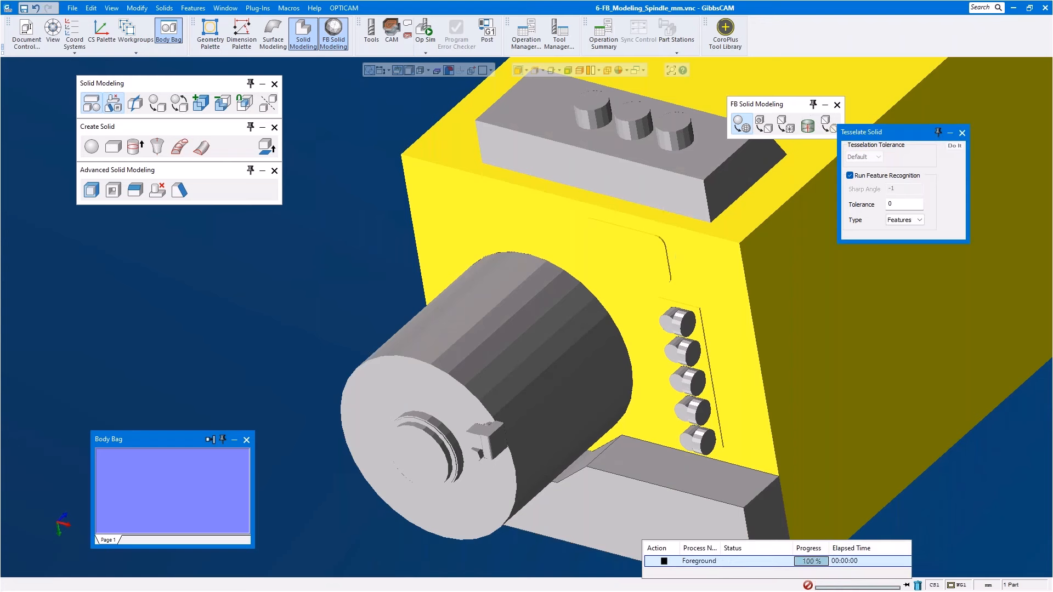
# Step: Select the floor and side wall of the rounded rectangular recess on the housing's front and remove it with Unstitch Solid
pyautogui.click(626, 254)
pyautogui.scroll(5, 625, 245)
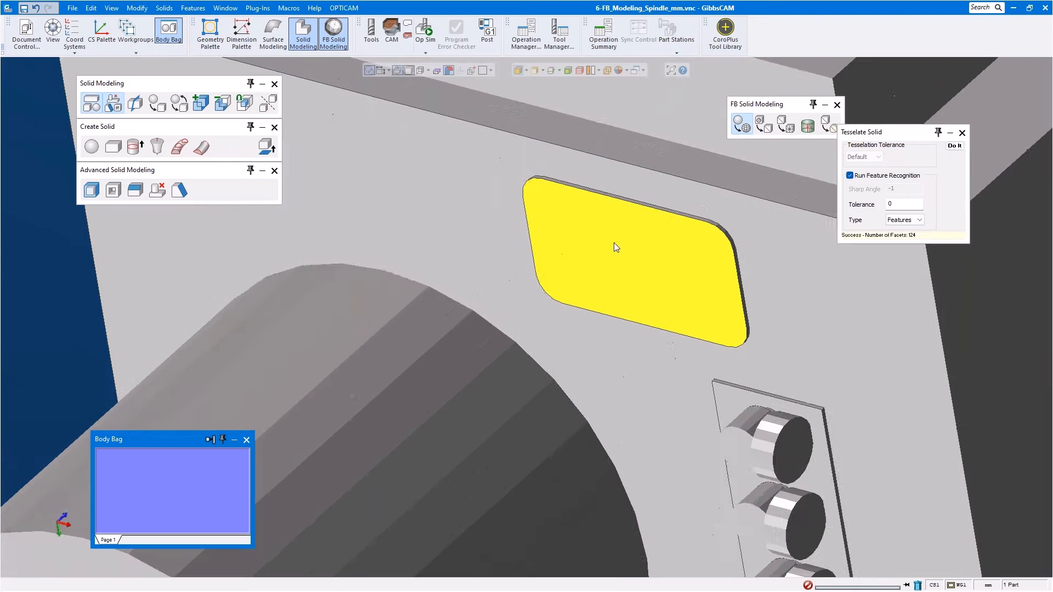
pyautogui.click(608, 192)
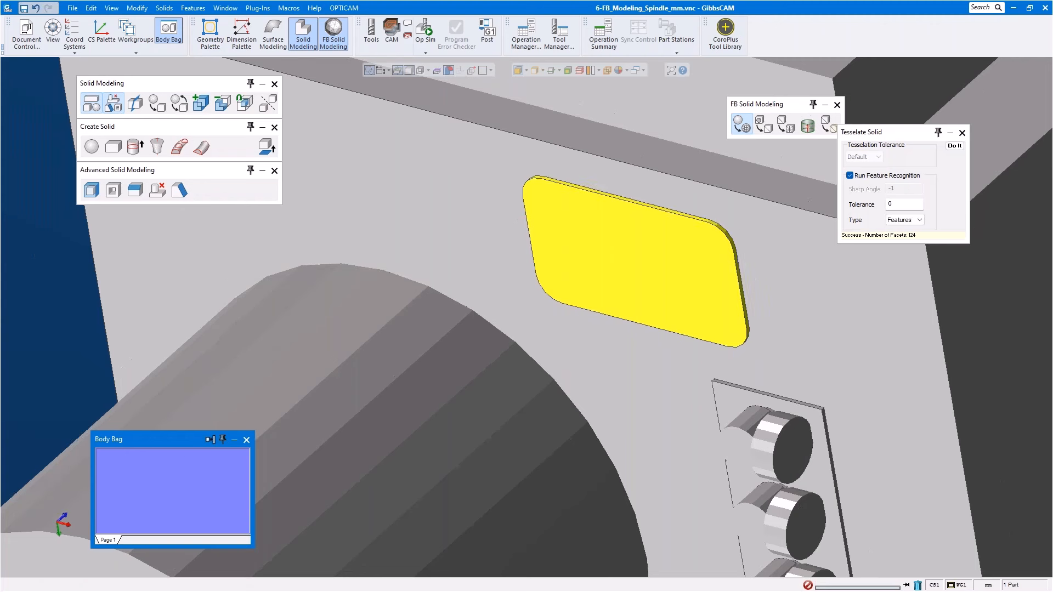
pyautogui.click(157, 190)
pyautogui.click(292, 288)
# Step: Tessellate the cylindrical spindle nose into a facet body, running feature recognition with the type set to Surfaces
pyautogui.scroll(-8, 693, 282)
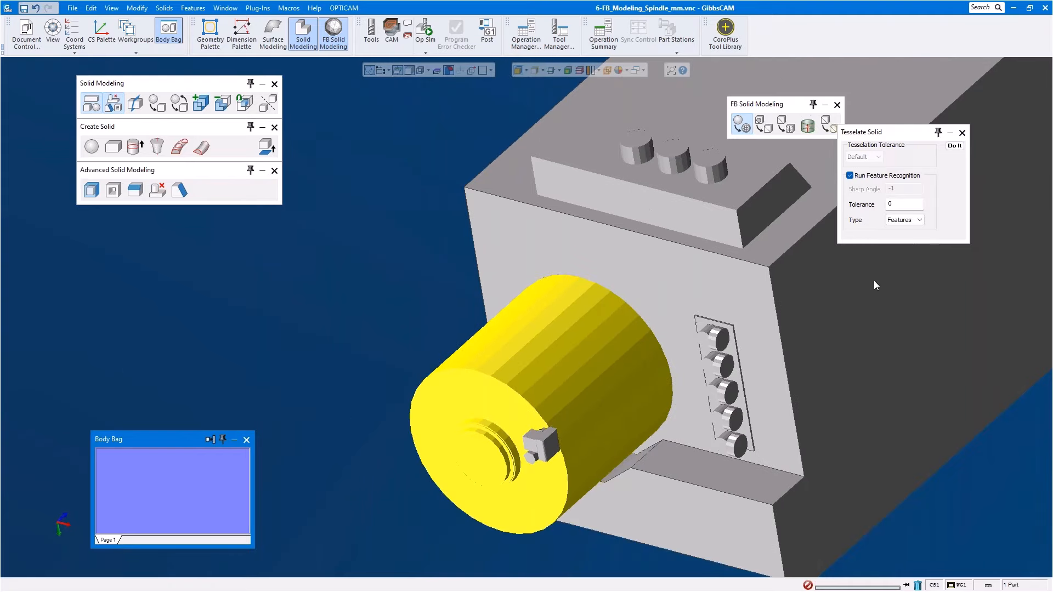
pyautogui.click(904, 220)
pyautogui.click(900, 233)
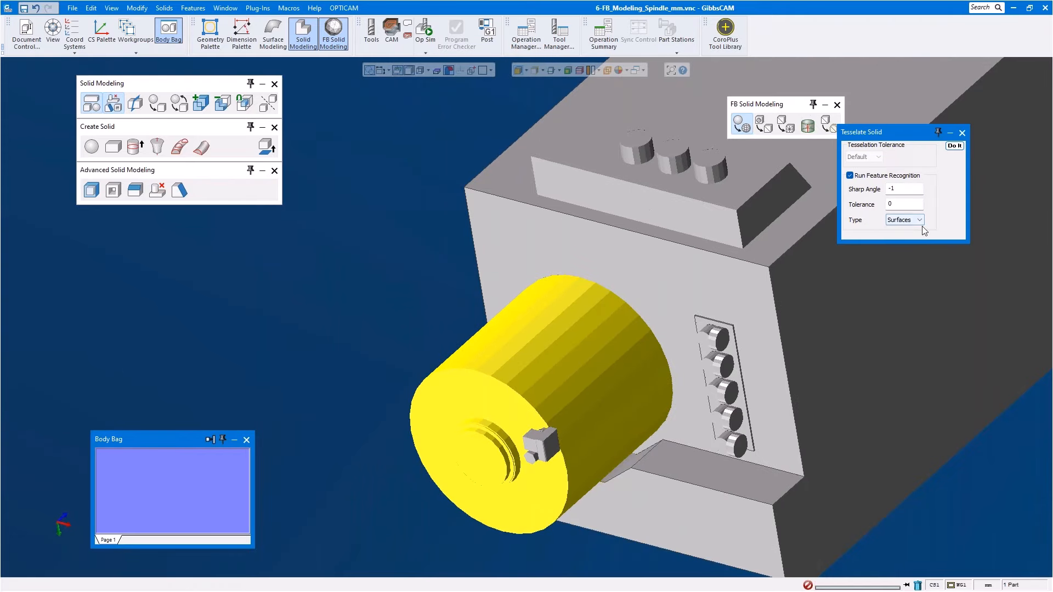
pyautogui.click(954, 146)
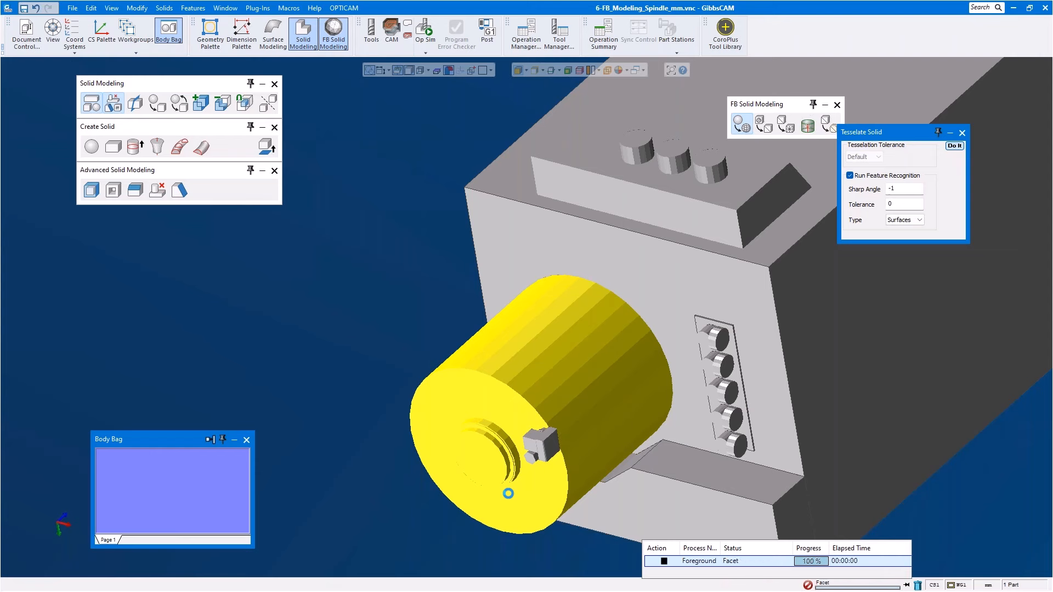
# Step: Check the recognized faces of the spindle nose by selecting them individually, leaving the outer cylindrical wall selected
pyautogui.scroll(3, 502, 500)
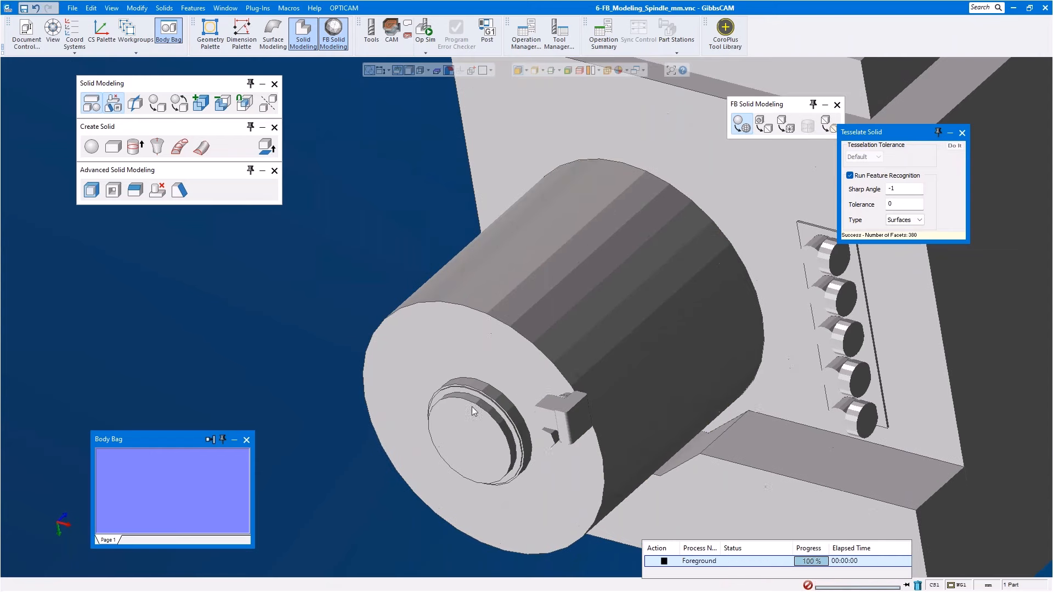
pyautogui.click(489, 338)
pyautogui.click(537, 301)
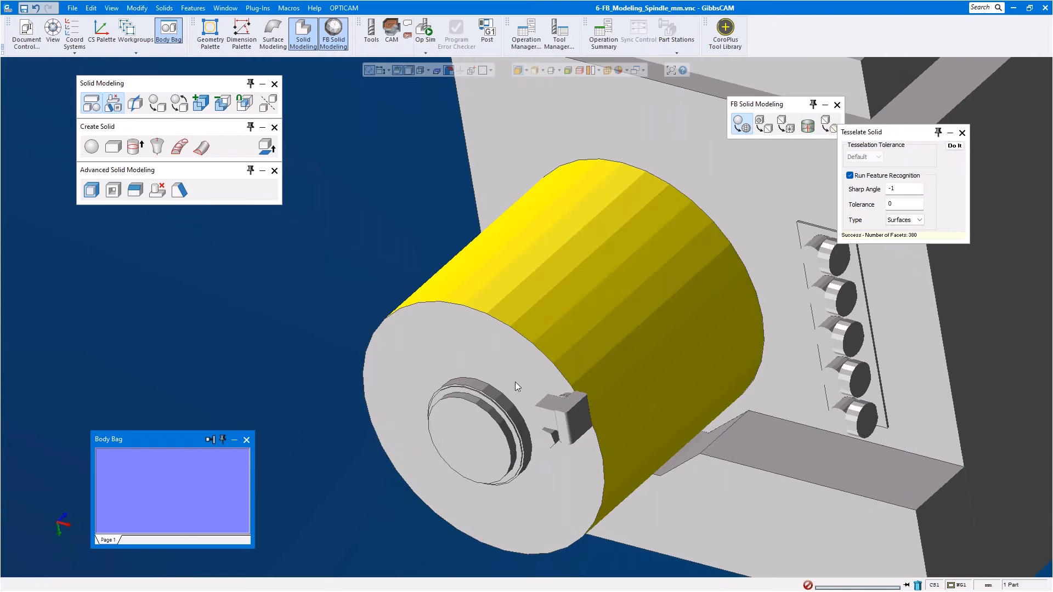
pyautogui.click(480, 436)
pyautogui.click(484, 351)
pyautogui.click(561, 285)
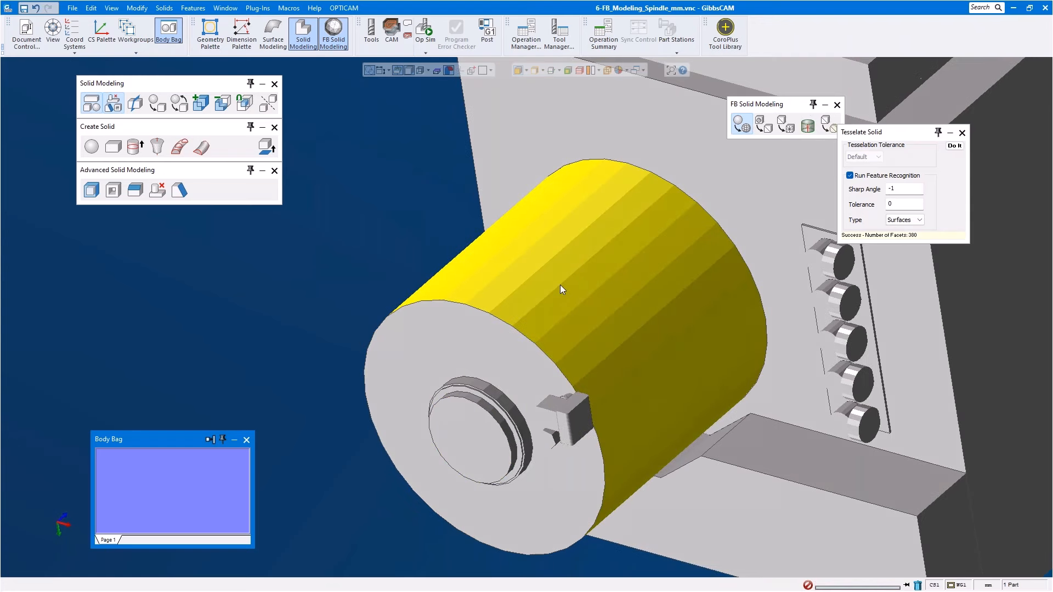
# Step: Smooth the nose's outer wall with Avoid Shrinkage, Preserve Faceting and Normals on and a facet angle tolerance of 30, closing the finished dialogs
pyautogui.click(962, 134)
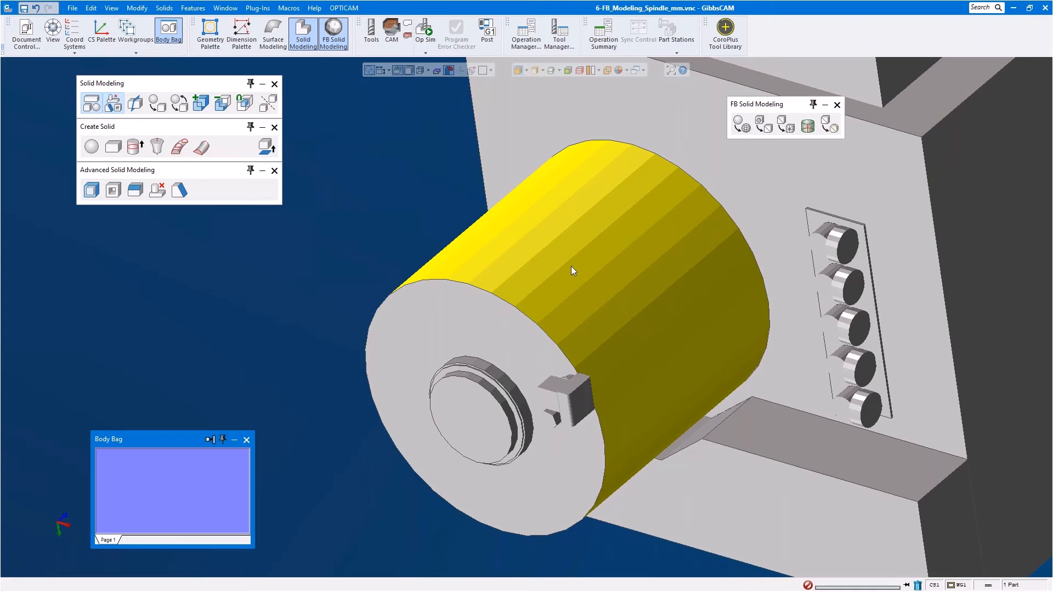
pyautogui.moveTo(603, 324); pyautogui.dragTo(605, 332, button='middle')
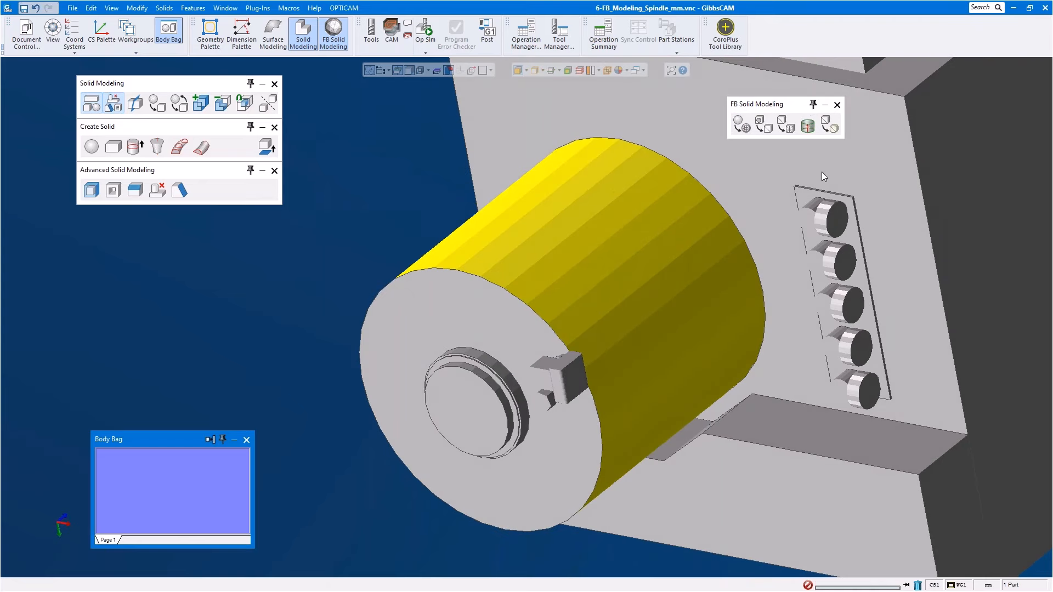
pyautogui.click(829, 125)
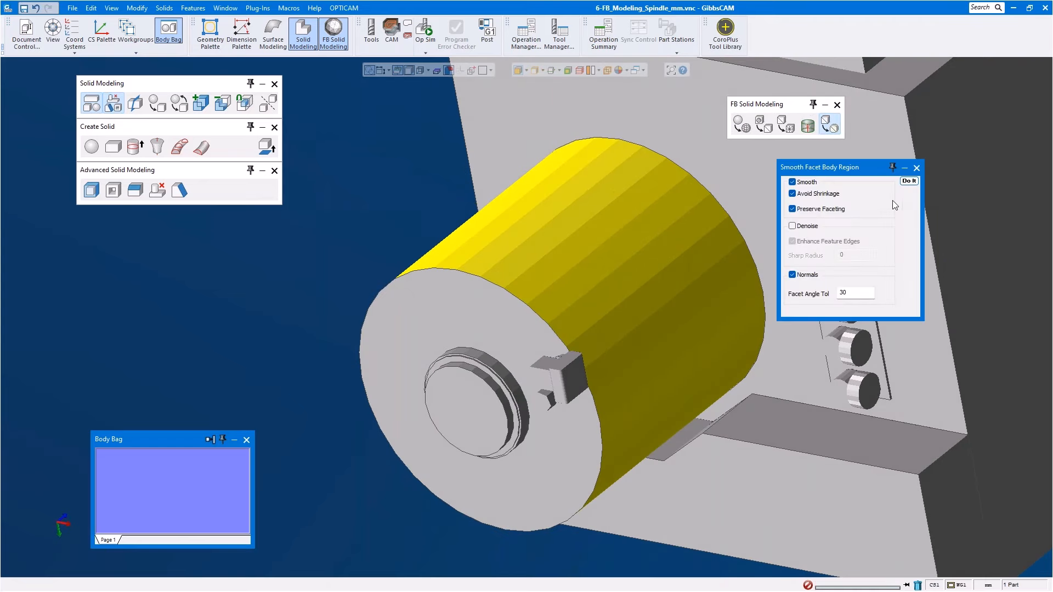
pyautogui.click(908, 181)
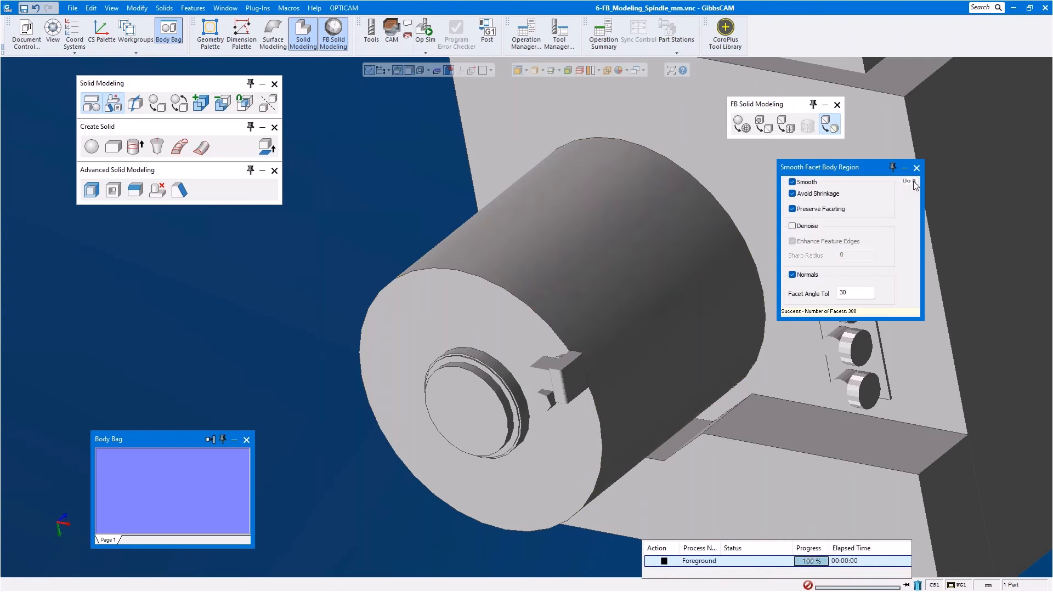
pyautogui.scroll(3, 486, 314)
pyautogui.moveTo(486, 314); pyautogui.dragTo(485, 274, button='middle')
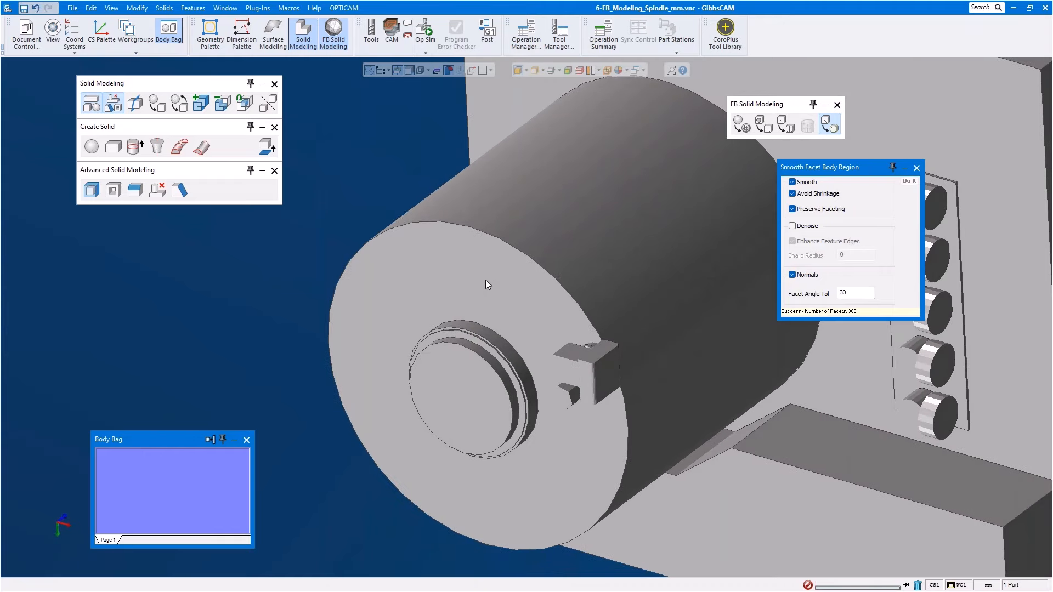
pyautogui.moveTo(592, 301); pyautogui.dragTo(616, 280, button='middle')
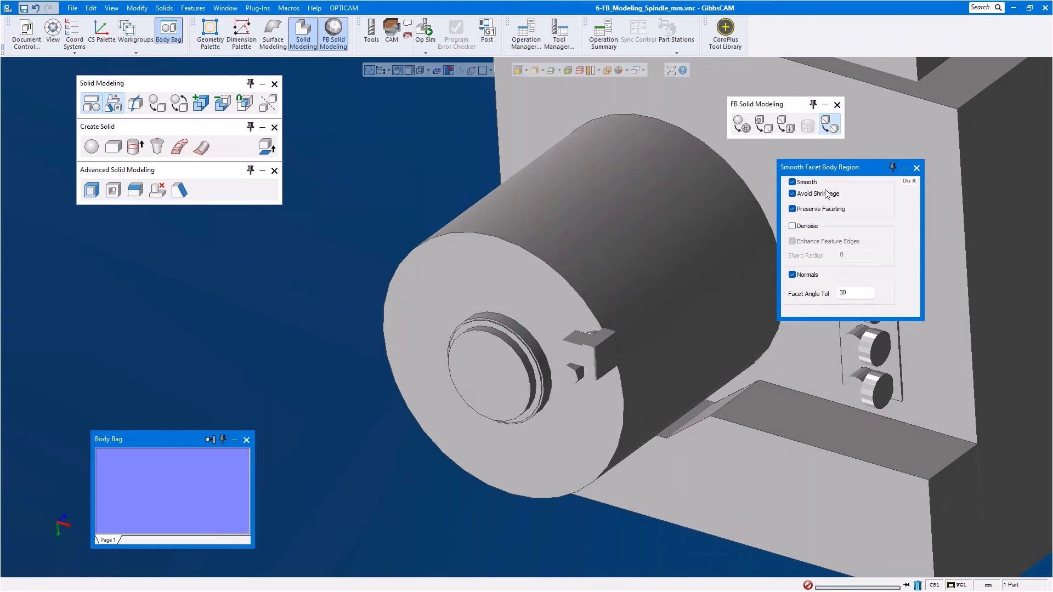
pyautogui.click(916, 168)
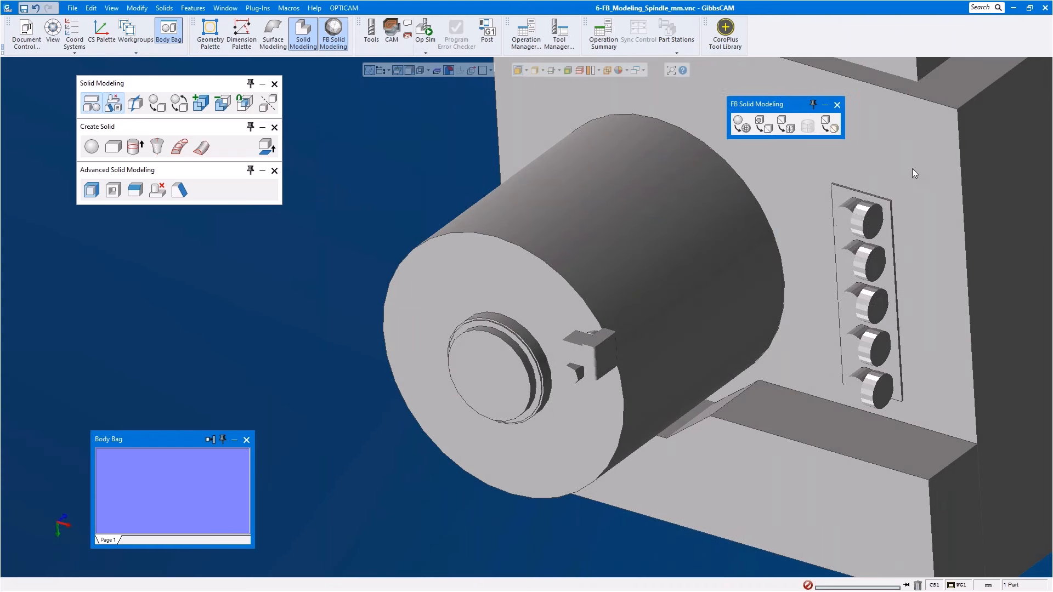
# Step: Turn on edge selection for the facet bodies and select the circular front edge of the spindle nose
pyautogui.click(534, 71)
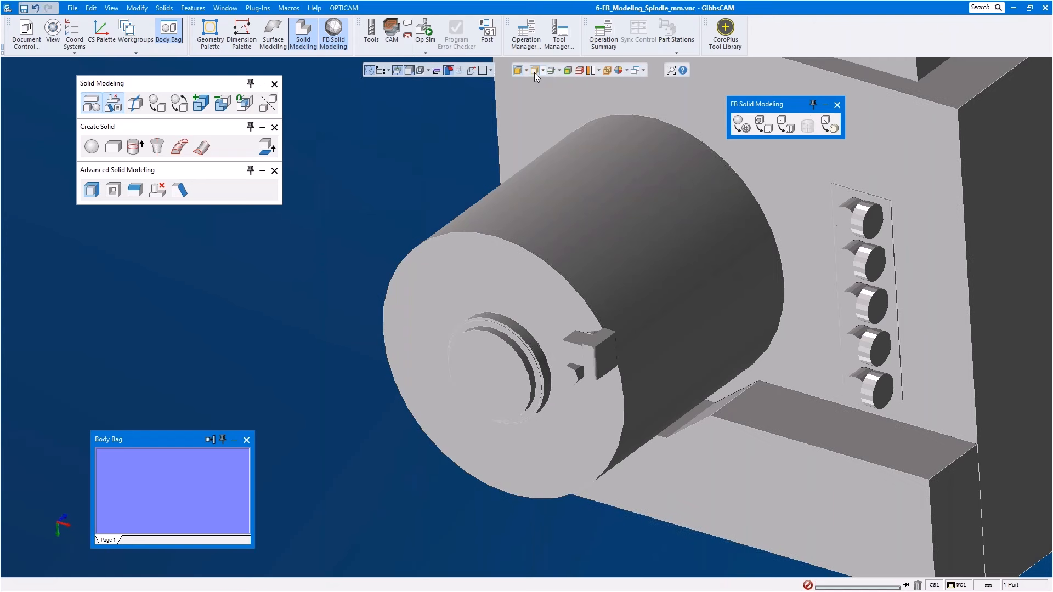
pyautogui.click(534, 71)
pyautogui.click(543, 70)
pyautogui.click(538, 82)
pyautogui.moveTo(559, 127)
pyautogui.mouseDown(button='middle')
pyautogui.moveTo(563, 146)
pyautogui.moveTo(534, 76)
pyautogui.mouseUp(button='middle')
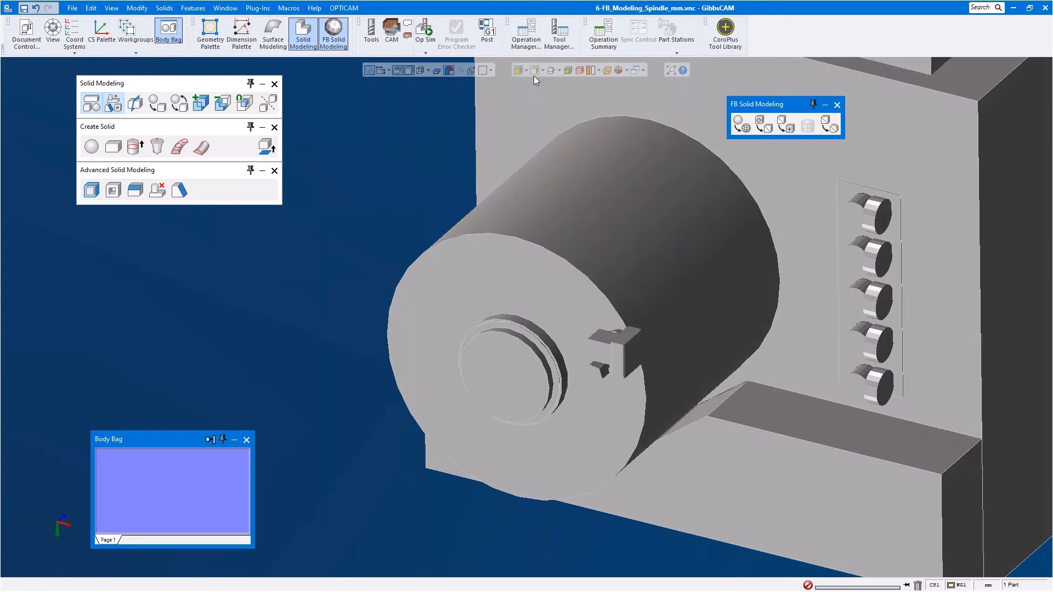
pyautogui.click(577, 219)
pyautogui.scroll(2, 575, 222)
pyautogui.click(544, 260)
pyautogui.moveTo(545, 260); pyautogui.dragTo(513, 266, button='middle')
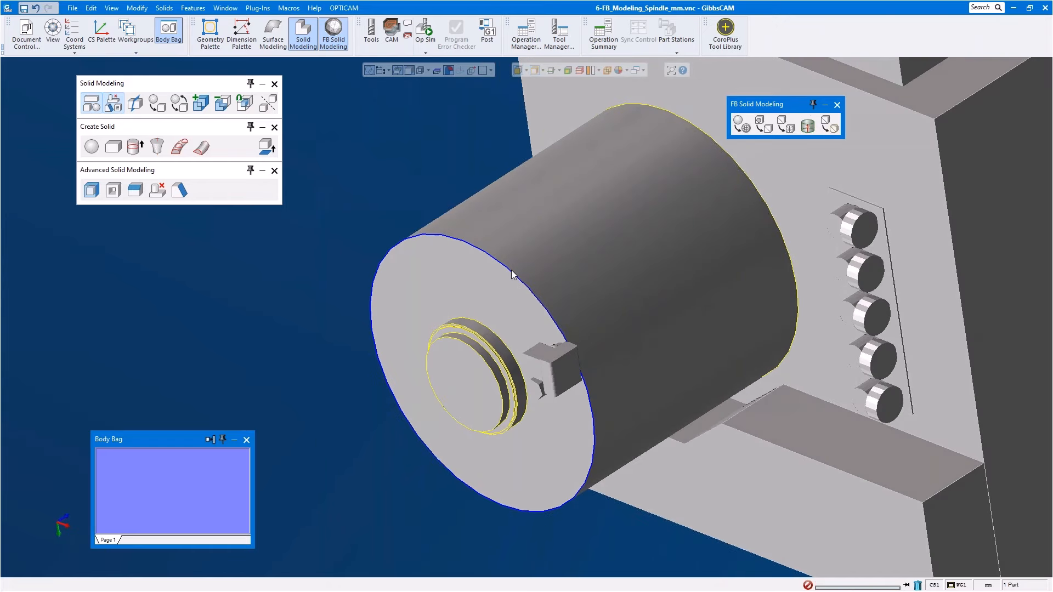
# Step: Display the slice plane profile through the spindle nose and clear the edge selection
pyautogui.moveTo(559, 96); pyautogui.dragTo(567, 83, button='middle')
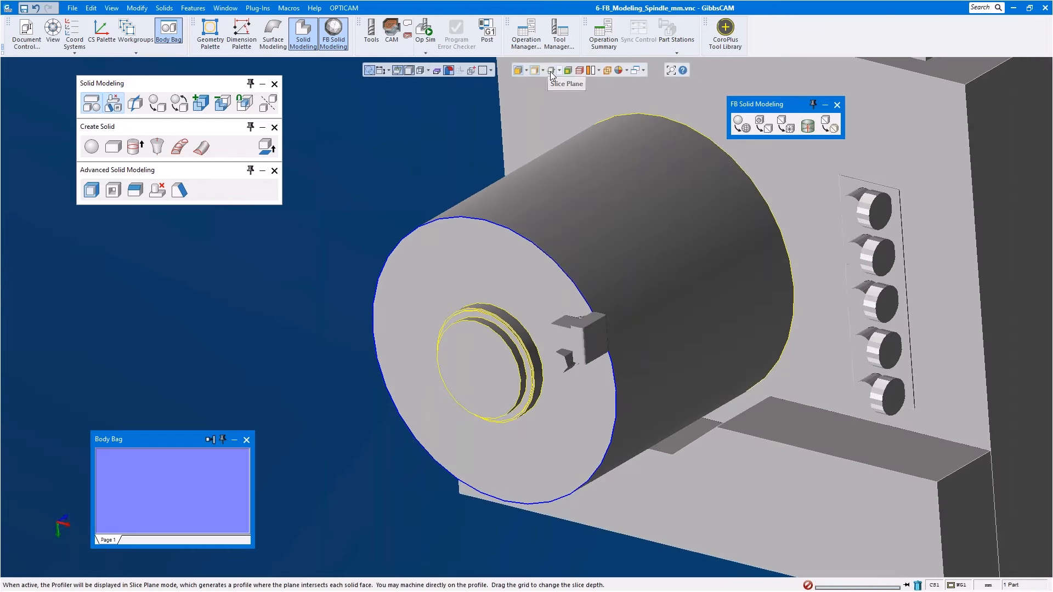
pyautogui.click(551, 70)
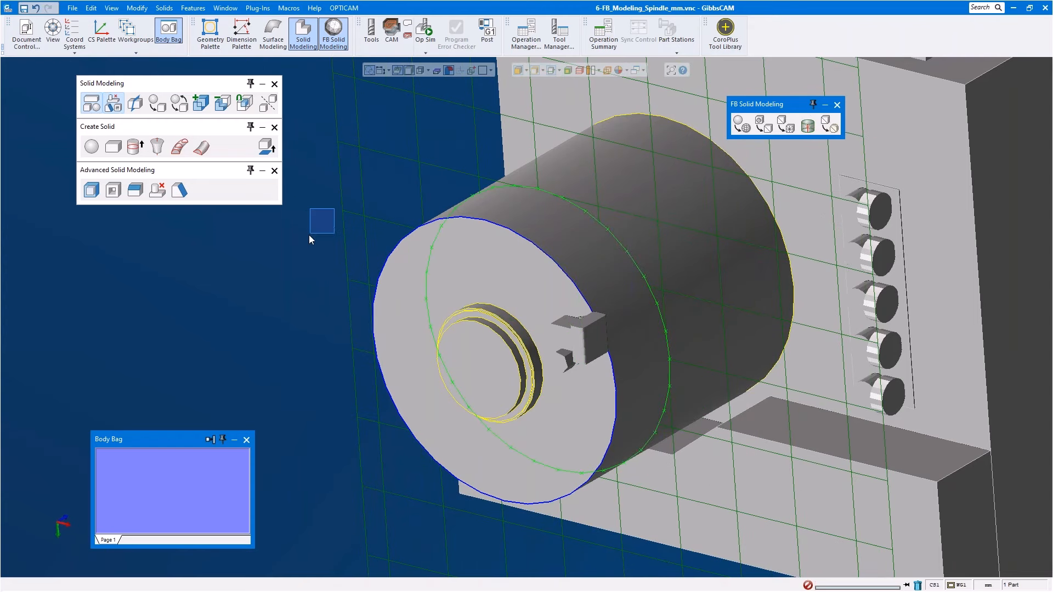
pyautogui.moveTo(334, 208); pyautogui.dragTo(308, 236)
pyautogui.scroll(-6, 345, 231)
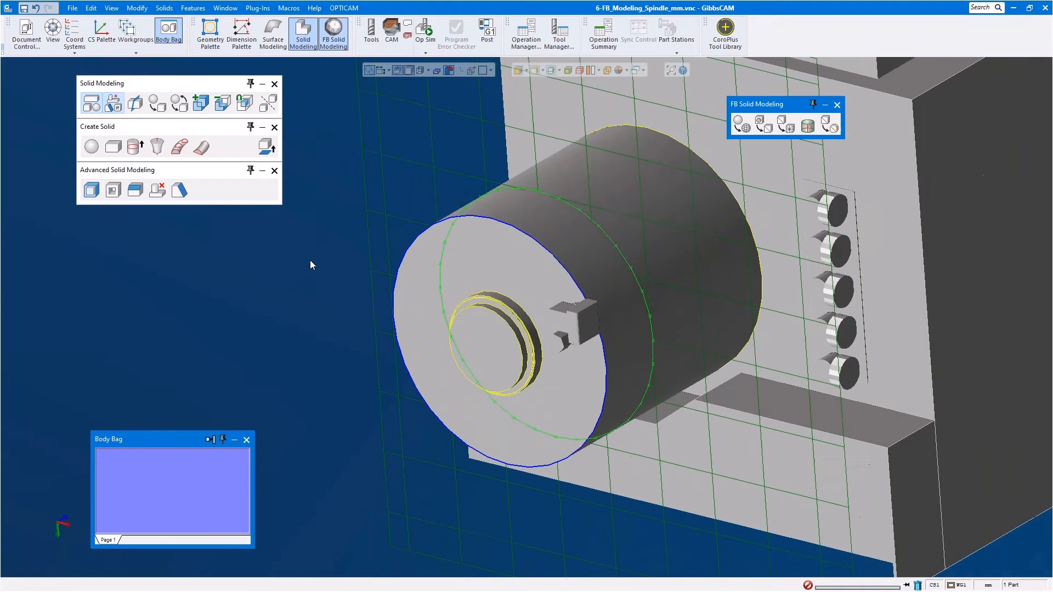
pyautogui.click(310, 260)
pyautogui.scroll(-6, 311, 264)
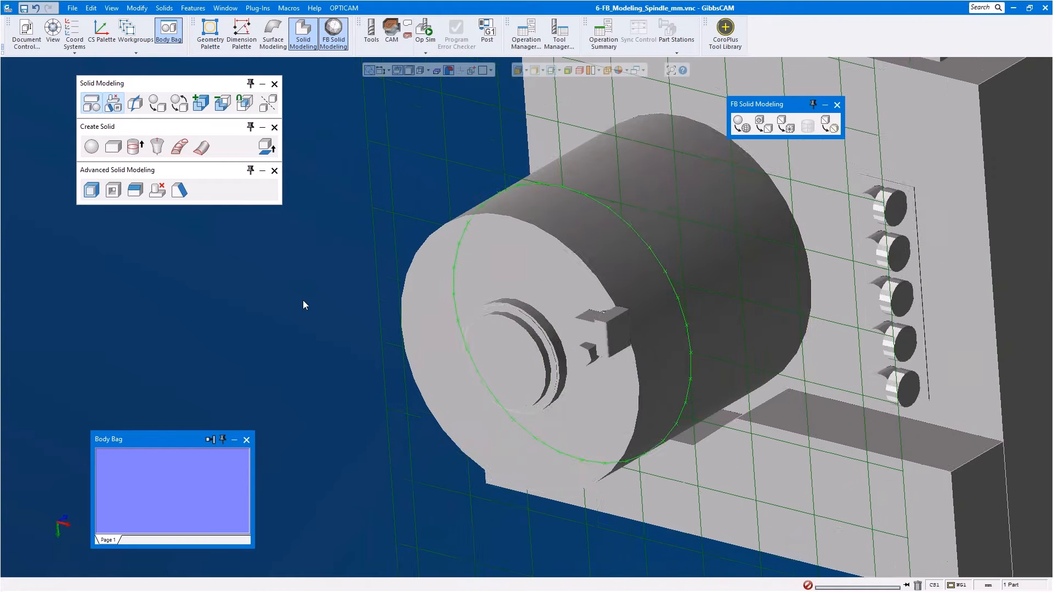
pyautogui.scroll(-2, 300, 326)
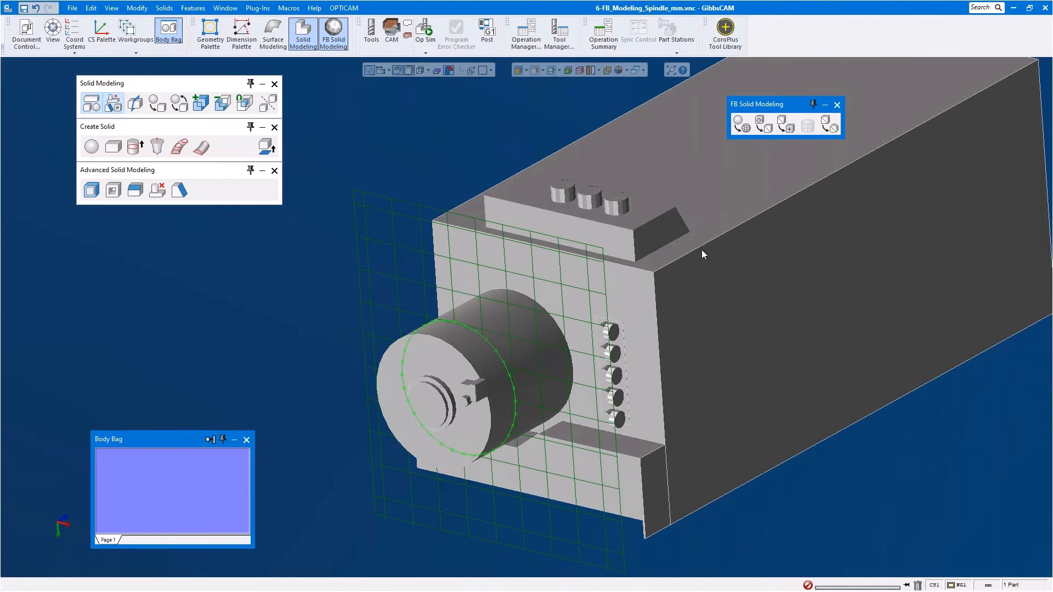
# Step: Select the long upper edge of the housing, turn off the slice plane and clear the selection
pyautogui.click(697, 251)
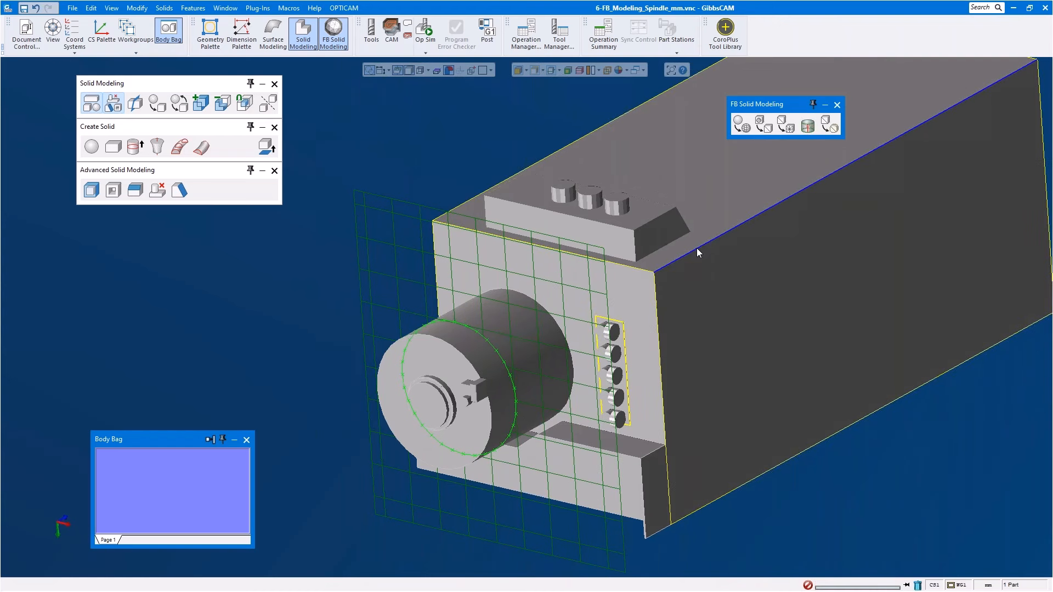
pyautogui.moveTo(696, 247); pyautogui.dragTo(699, 248, button='middle')
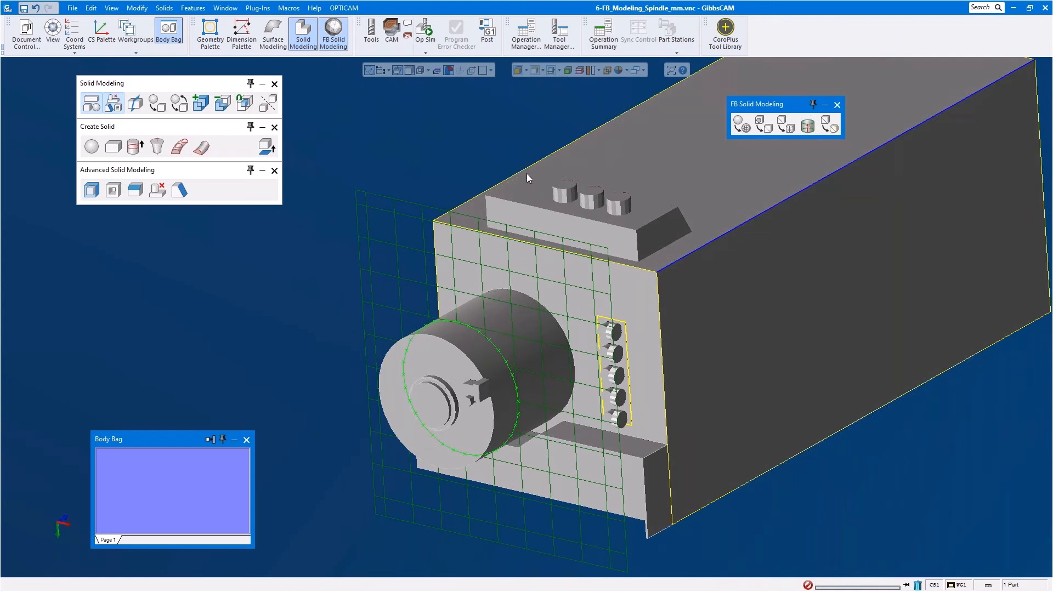
pyautogui.click(549, 68)
pyautogui.click(427, 69)
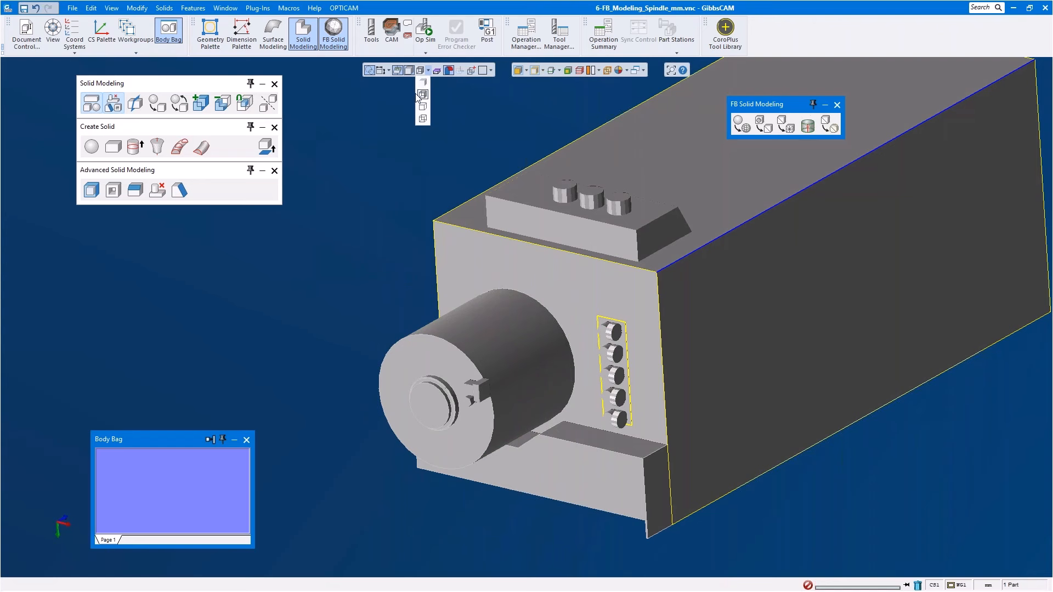
pyautogui.click(370, 113)
pyautogui.click(230, 9)
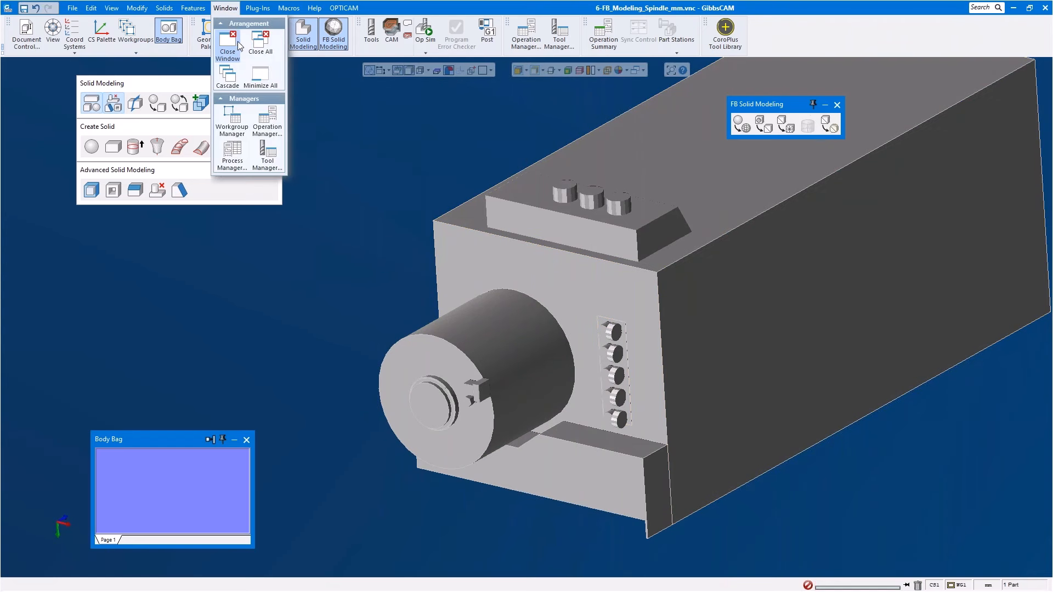
pyautogui.click(382, 173)
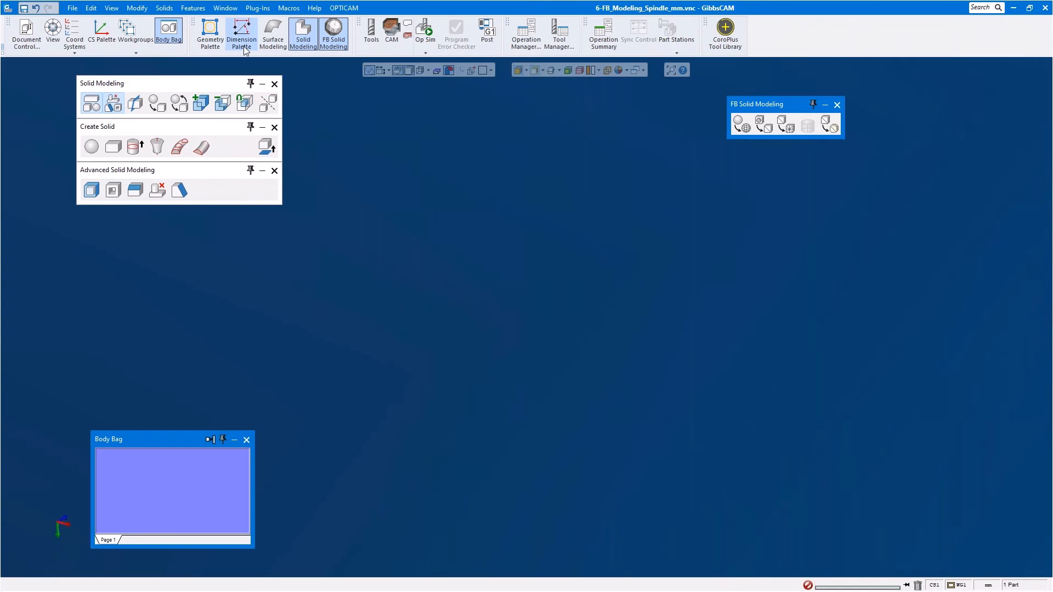
# Step: Dimension the horizontal distance between the two upper front corners of the spindle housing, and close the dimension tools
pyautogui.click(244, 50)
pyautogui.moveTo(57, 542)
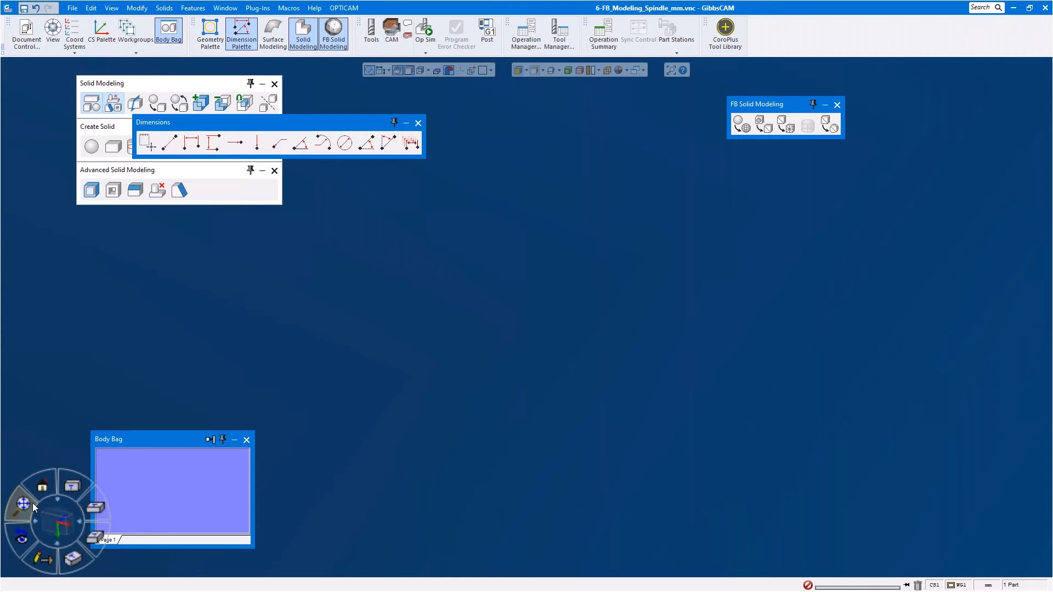
pyautogui.click(31, 503)
pyautogui.click(191, 143)
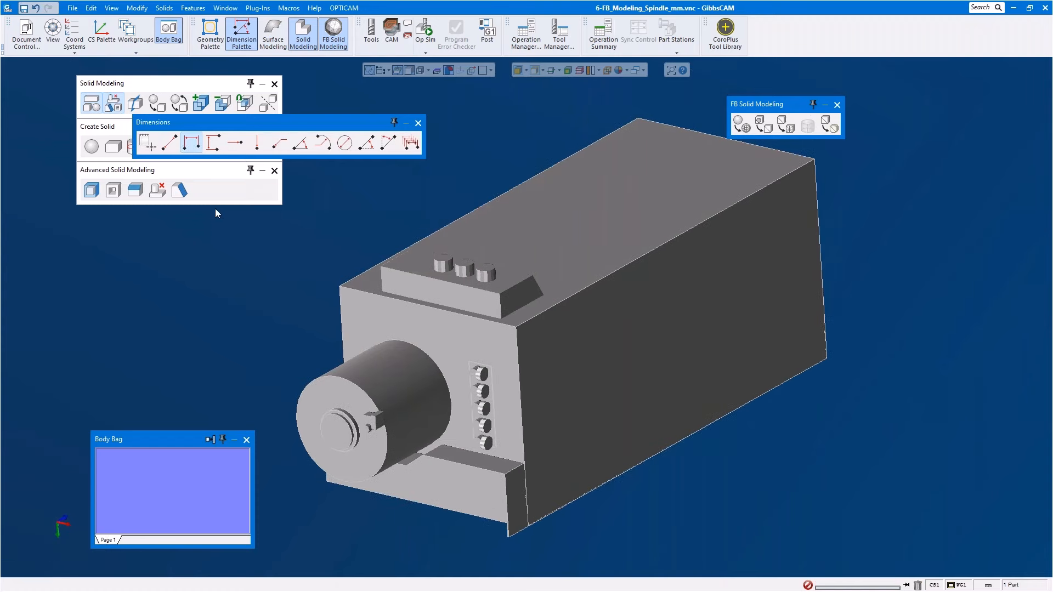
pyautogui.scroll(3, 264, 258)
pyautogui.click(391, 304)
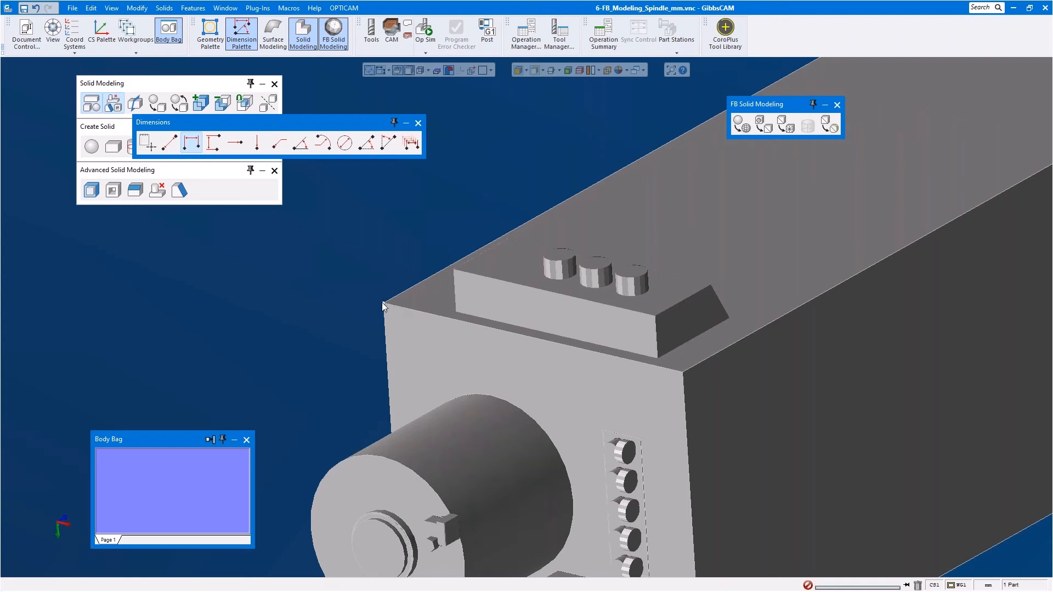
pyautogui.click(683, 376)
pyautogui.click(418, 123)
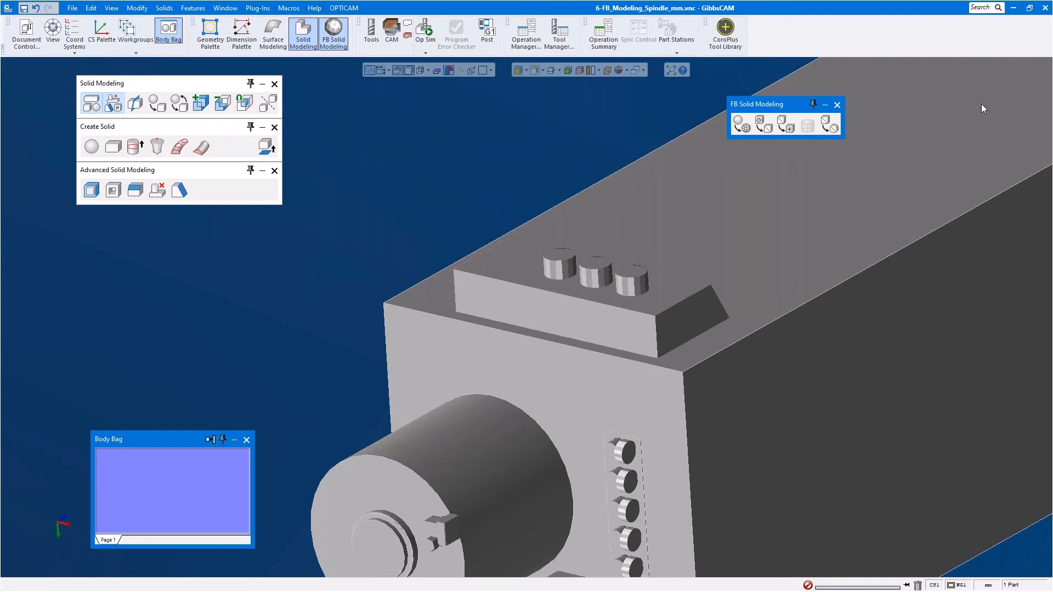
# Step: Close the facet body modeling tools and open 7-FB_Modeling_Horizontal progressive stock_in.vnc without saving changes to the spindle file
pyautogui.click(836, 105)
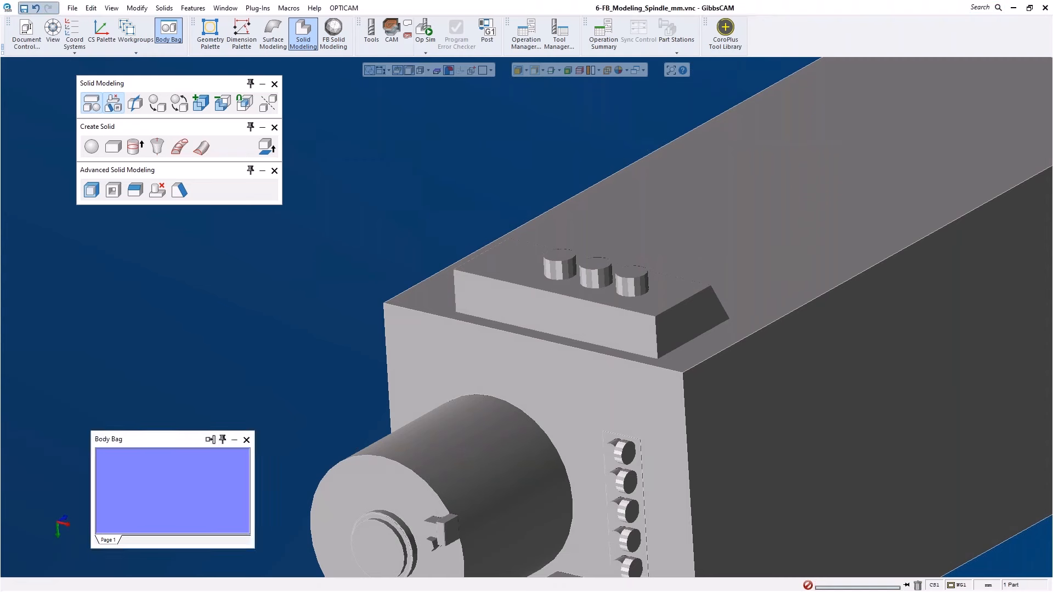
pyautogui.hotkey('ctrl', 'o')
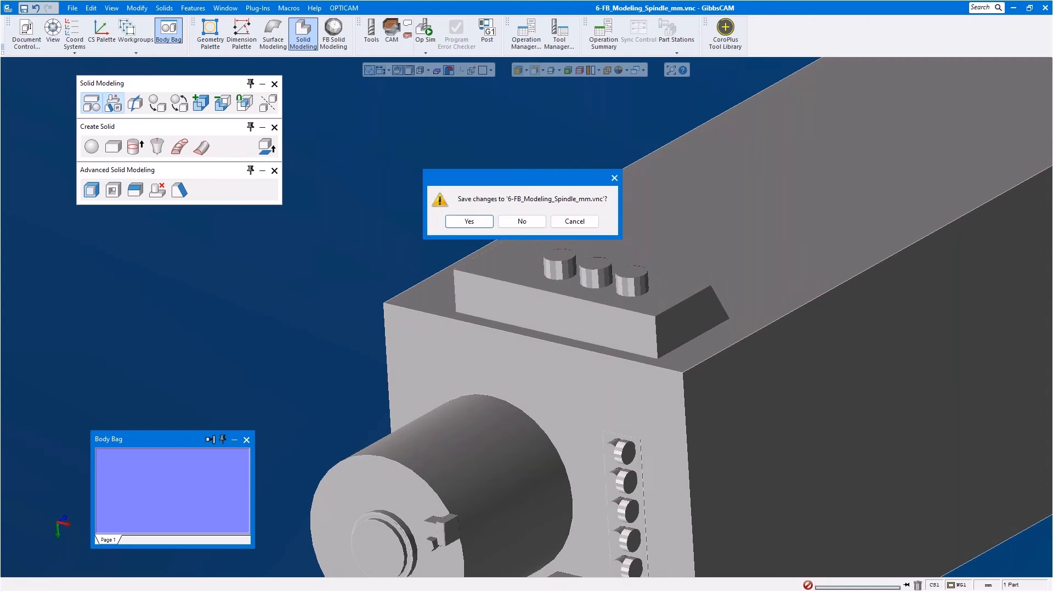
pyautogui.click(521, 222)
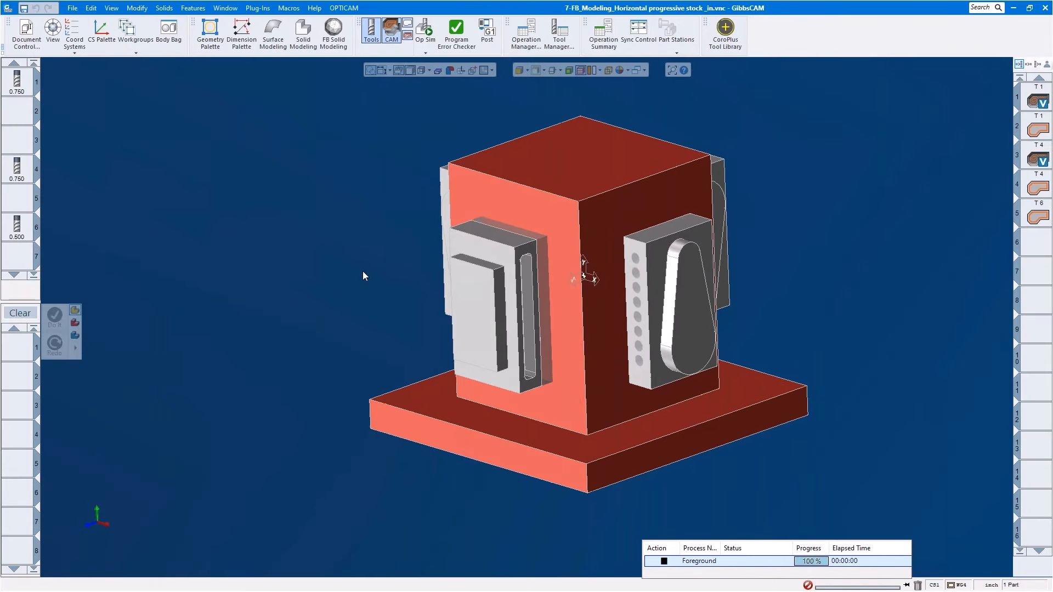
# Step: Put the part bodies on the two front-facing sides of the red tombstone into the body bag
pyautogui.doubleClick(476, 281)
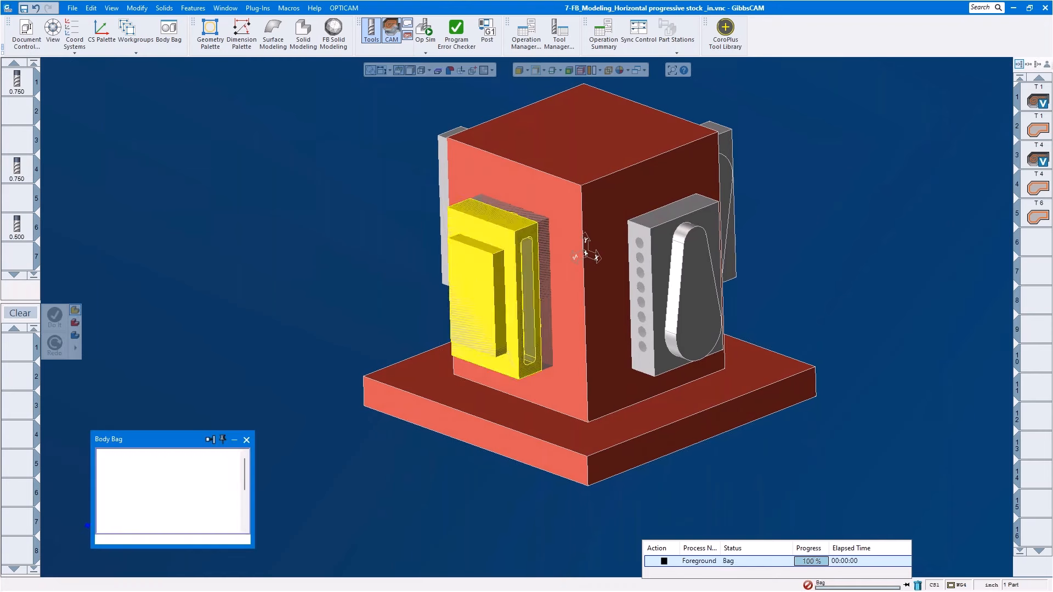
pyautogui.doubleClick(694, 311)
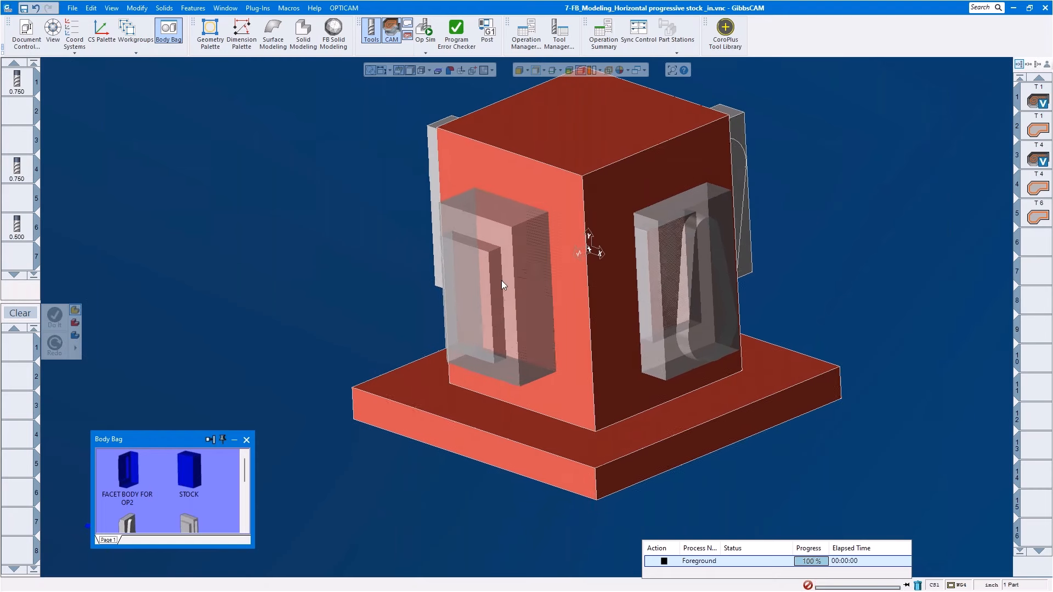
pyautogui.moveTo(501, 281); pyautogui.dragTo(440, 341, button='middle')
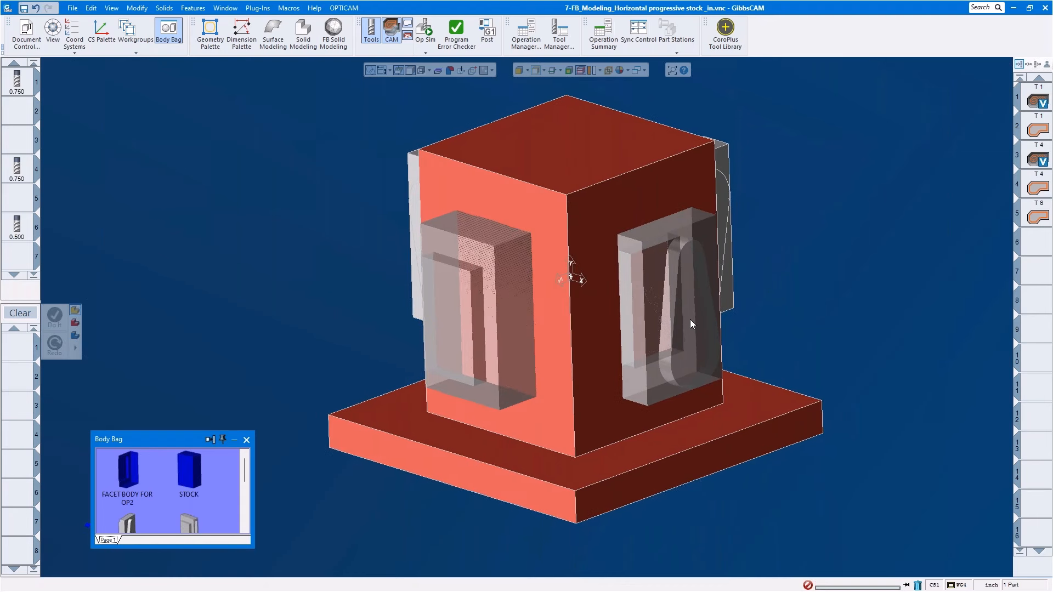
pyautogui.moveTo(666, 334); pyautogui.dragTo(713, 296, button='middle')
# Step: Select the semi-transparent facet body spanning the tombstone's front-facing sides and separate it into individual bodies
pyautogui.hotkey('ctrl', 'i')
pyautogui.moveTo(474, 253); pyautogui.dragTo(506, 248, button='middle')
pyautogui.click(506, 252)
pyautogui.moveTo(180, 223); pyautogui.dragTo(180, 224, button='middle')
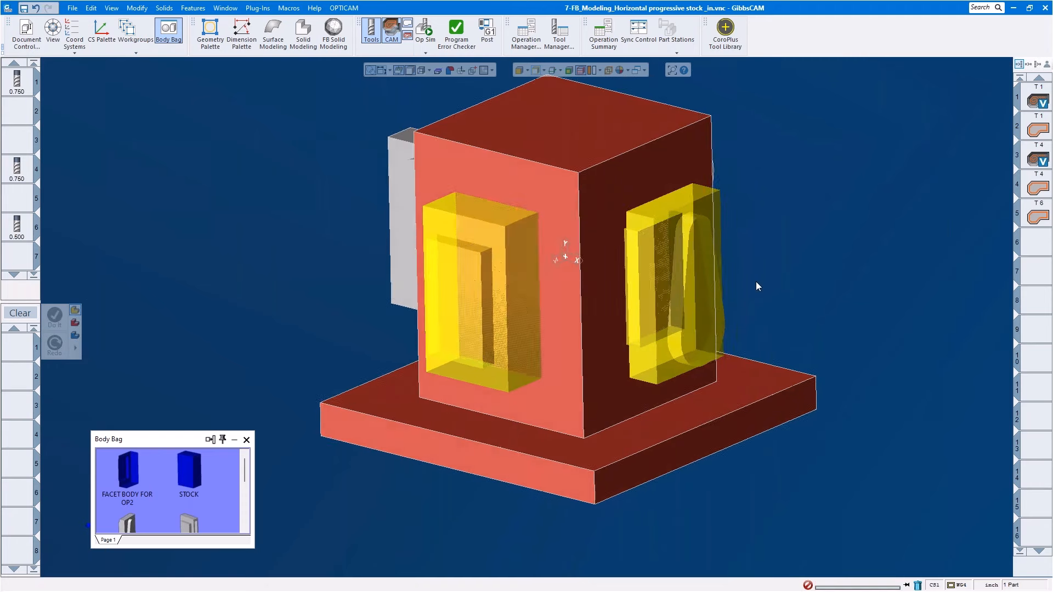
pyautogui.moveTo(756, 283); pyautogui.dragTo(731, 297, button='middle')
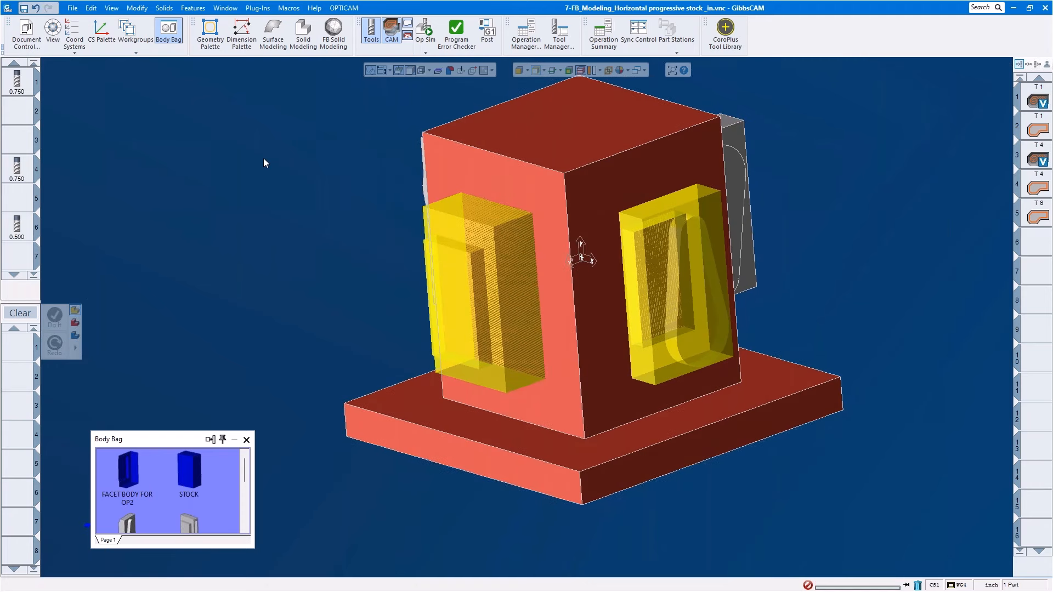
pyautogui.click(303, 32)
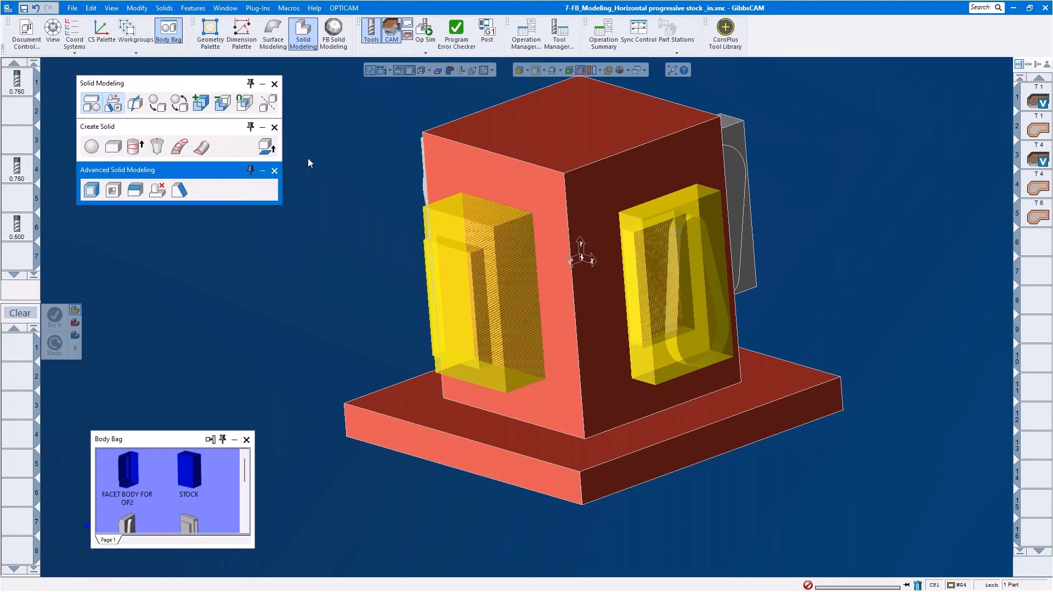
pyautogui.click(270, 106)
# Step: Pick the separated bodies individually, leaving only the one beside the teardrop-shaped part selected
pyautogui.click(519, 242)
pyautogui.click(660, 254)
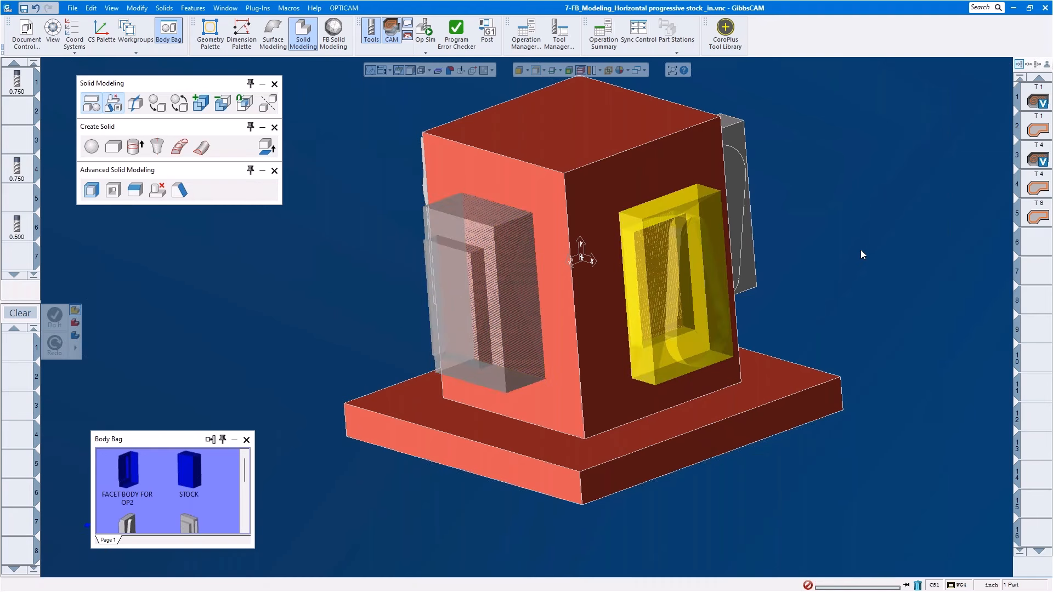
pyautogui.scroll(3, 828, 288)
pyautogui.moveTo(828, 288); pyautogui.dragTo(809, 281, button='middle')
pyautogui.scroll(-3, 808, 279)
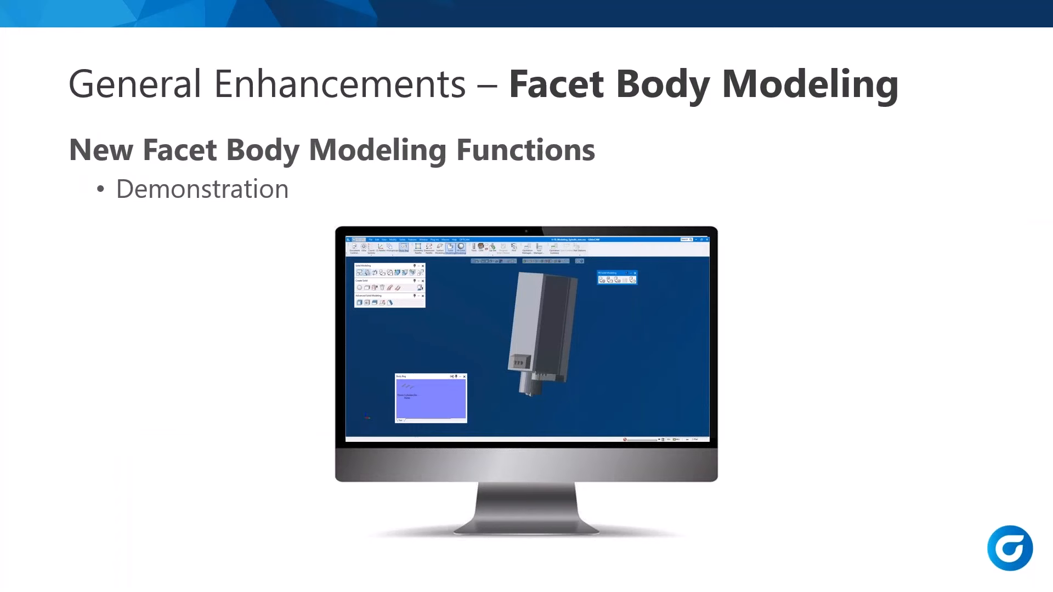
pyautogui.click(925, 388)
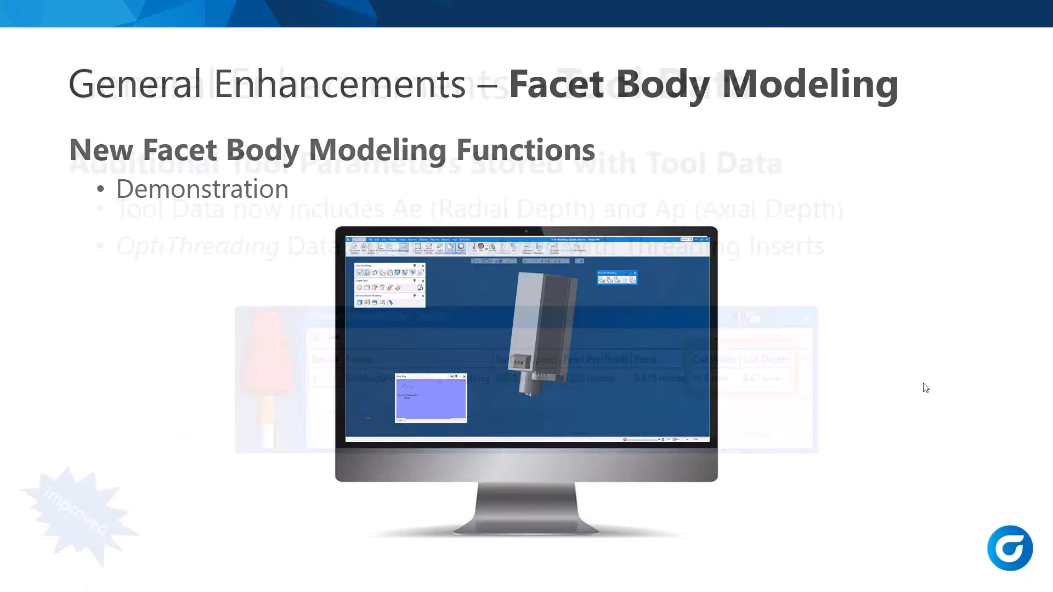